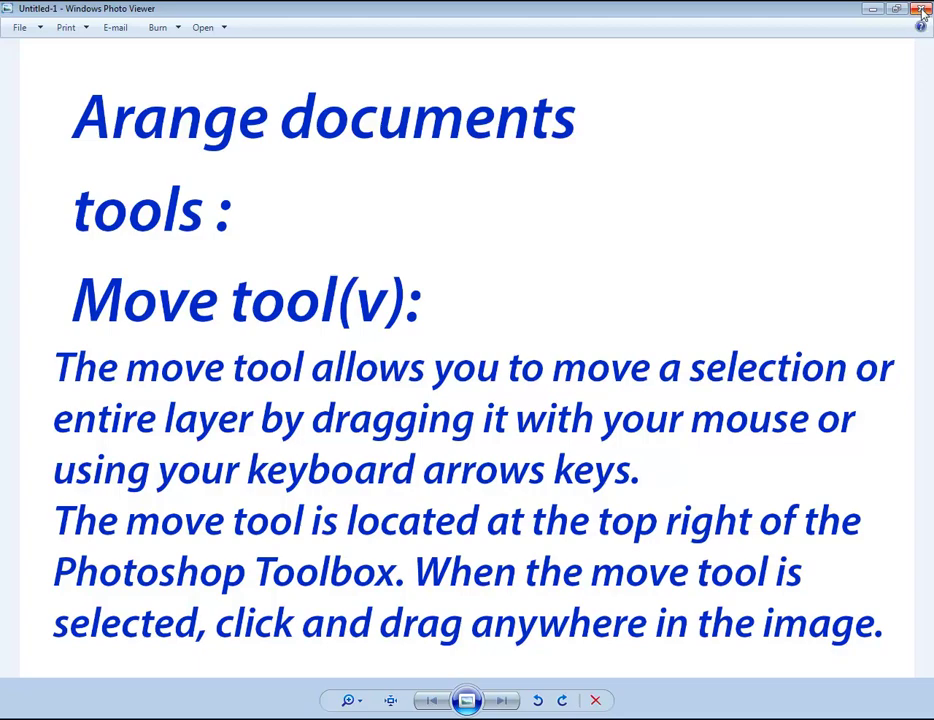
Close the Windows Photo Viewer slide of Move tool notes to reveal Photoshop.
click(922, 12)
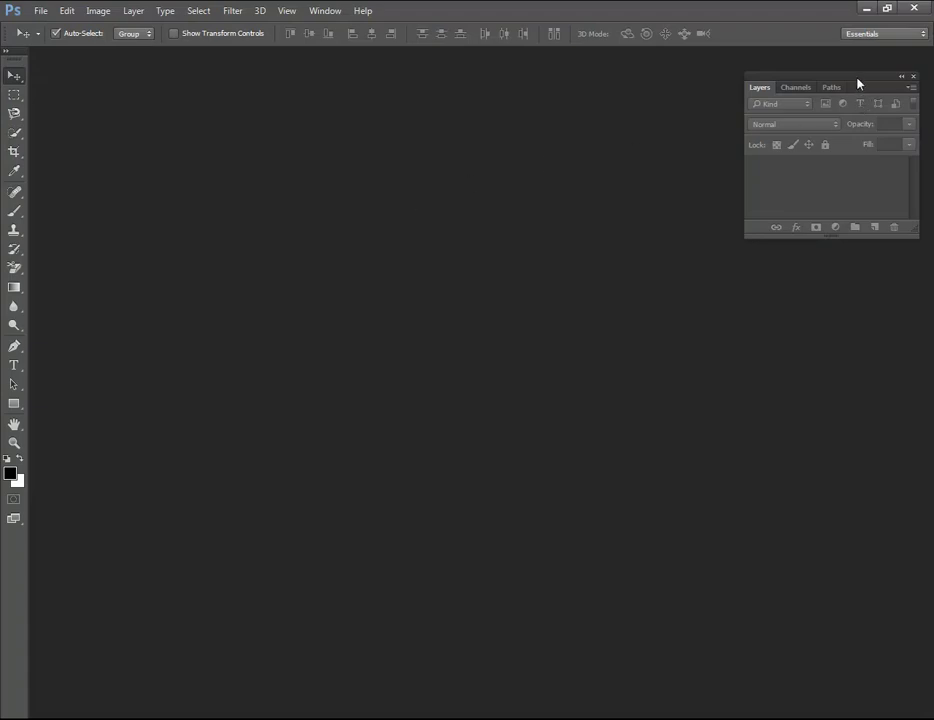
Create a new white 7 × 5 in, 300 ppi document named 'digital telugu techs'.
drag(858, 84, 852, 97)
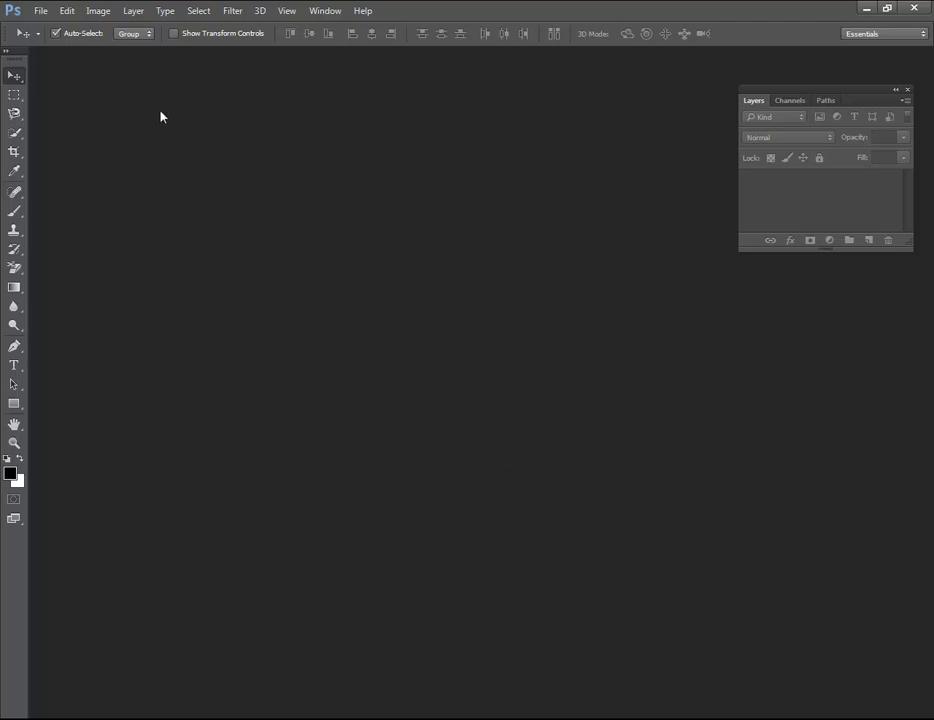
click(40, 11)
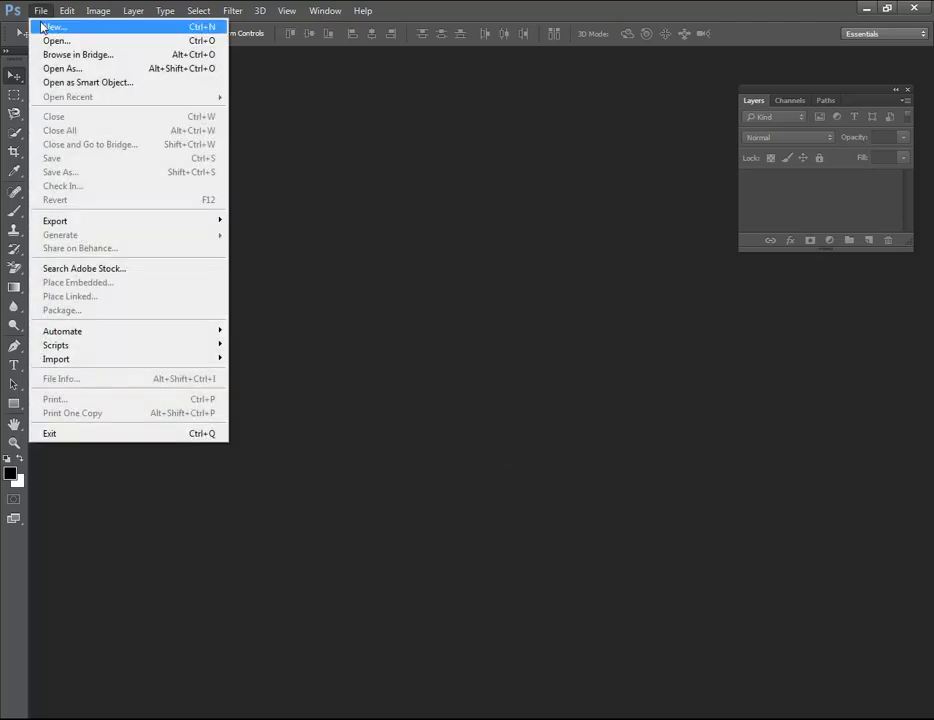
click(43, 27)
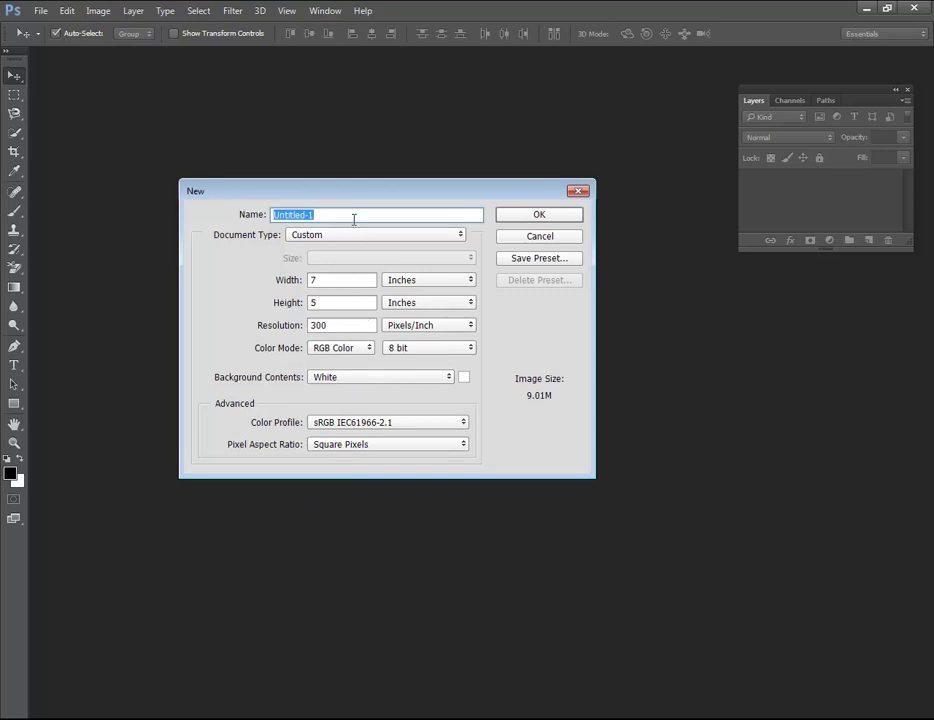
key(BackSpace)
text(d)
text(igital te)
text(lugu te)
text(chs)
click(531, 214)
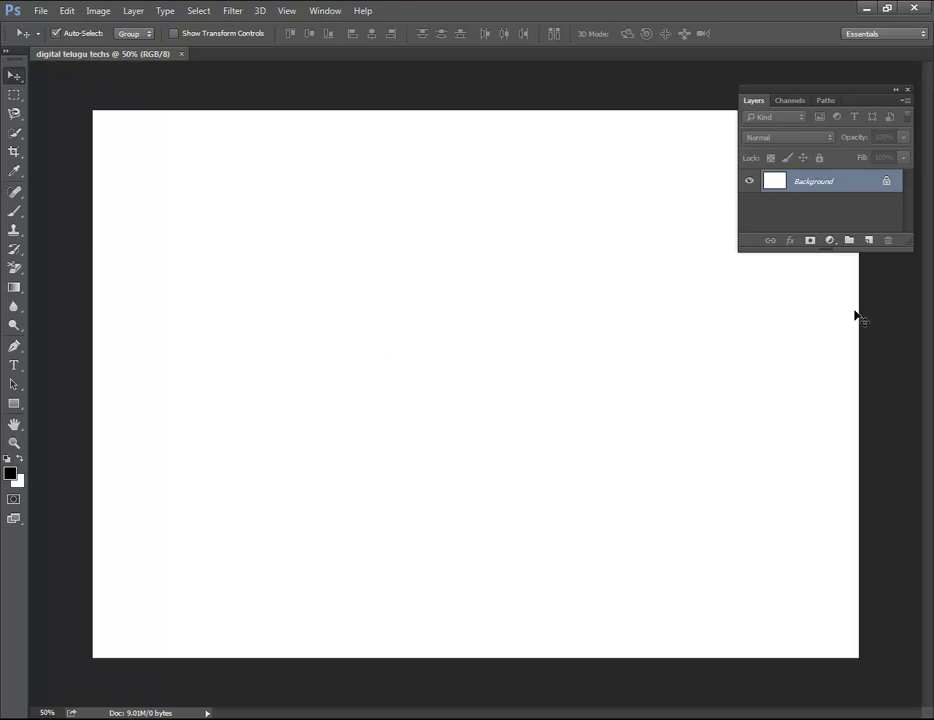
Nudge the Layers panel and fit the blank canvas to the window with Ctrl+0.
drag(871, 94, 864, 98)
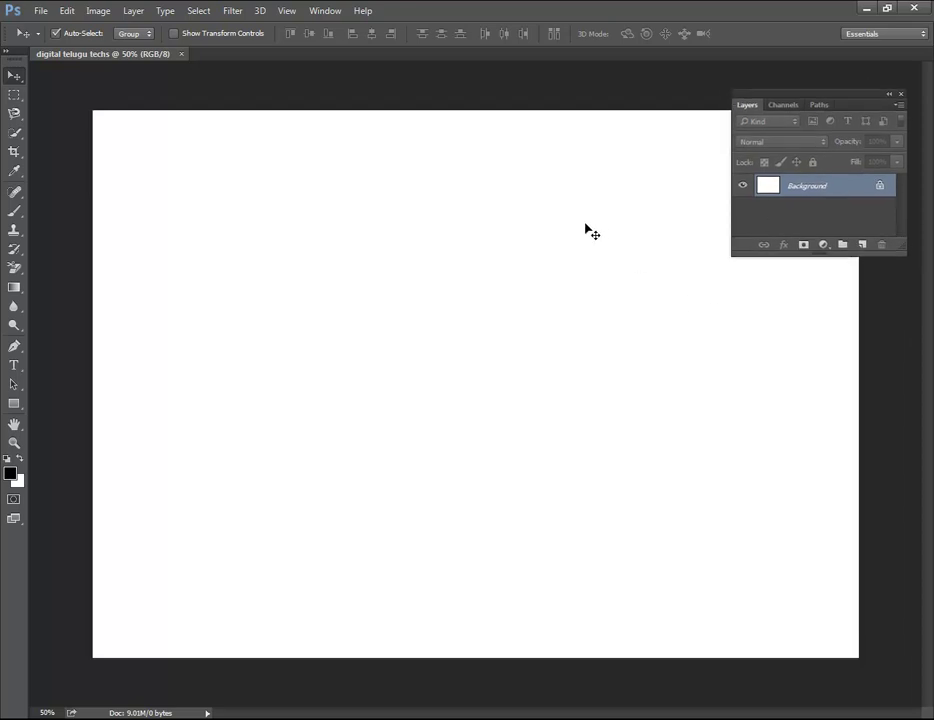
key(ctrl+0)
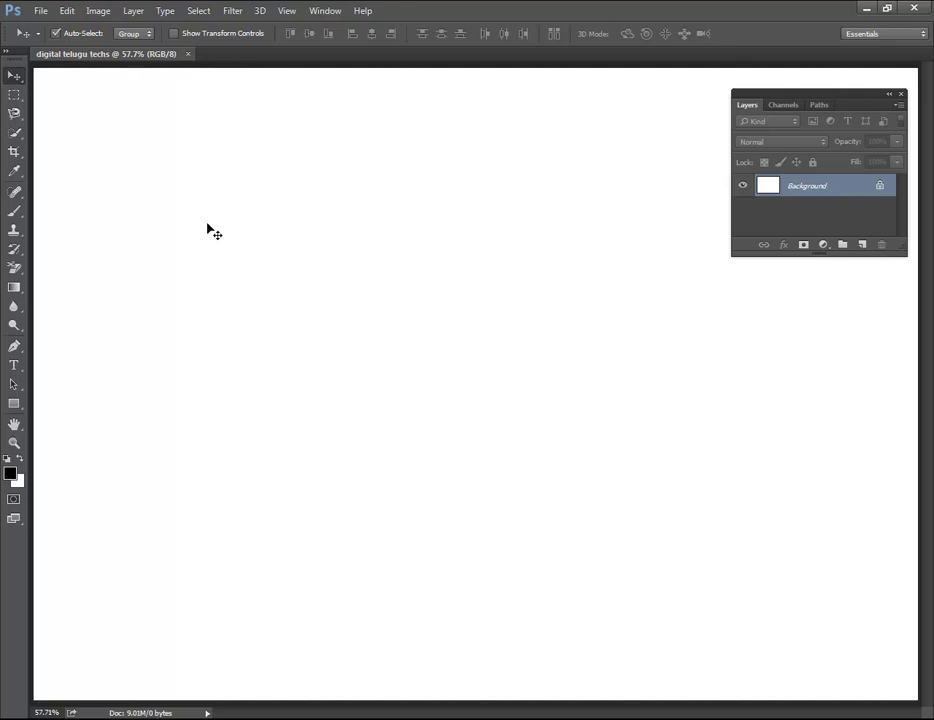
In the Open dialog, browse to MY FILES (G:) > IMAGES after peeking into background images 01.
click(38, 11)
click(46, 44)
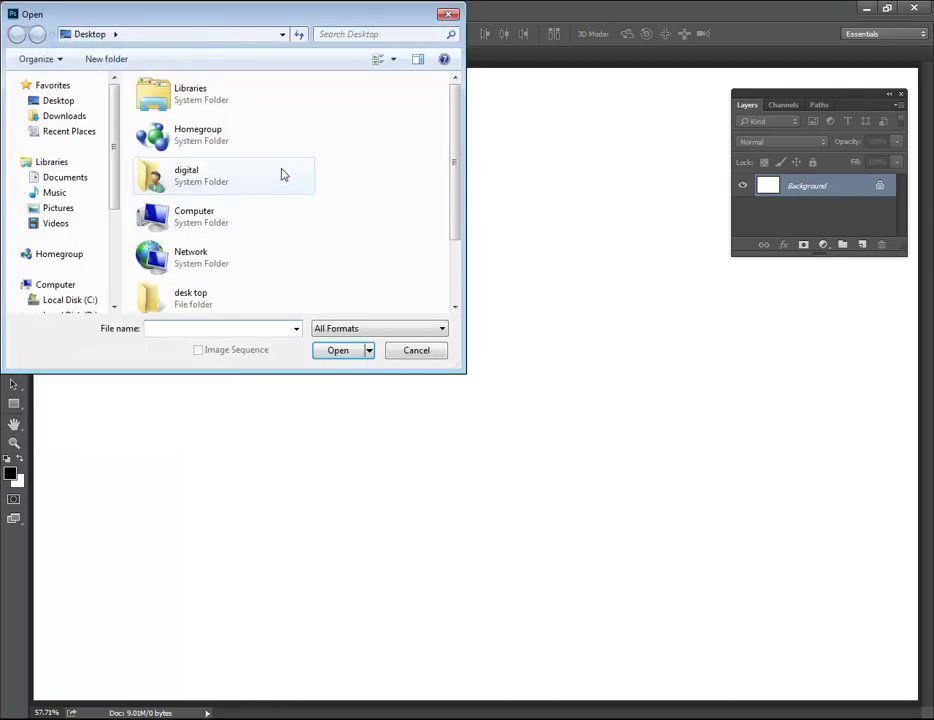
drag(454, 167, 451, 238)
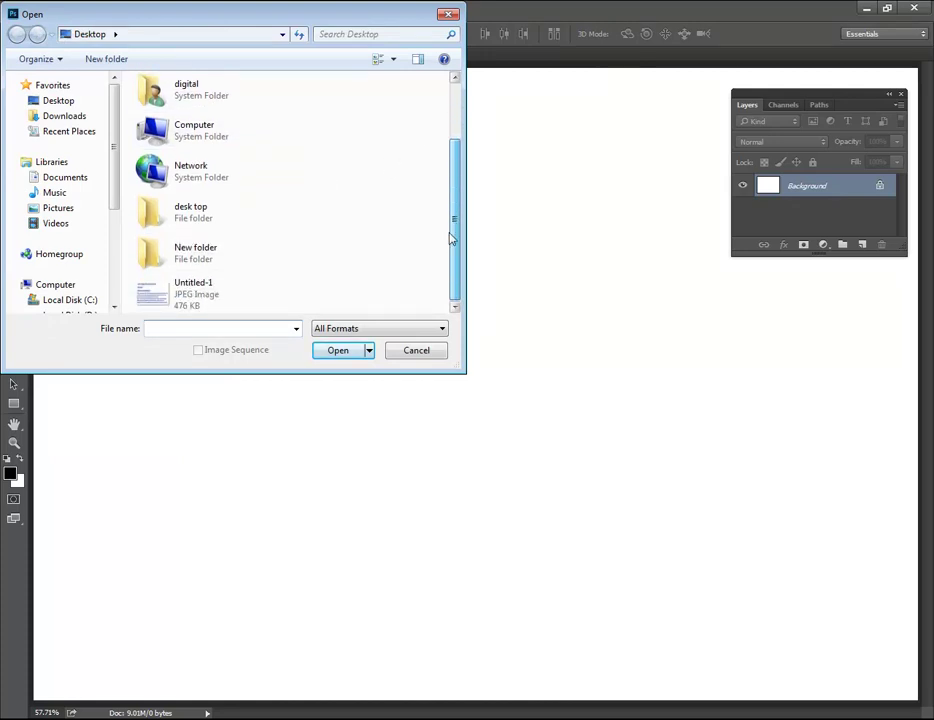
click(197, 135)
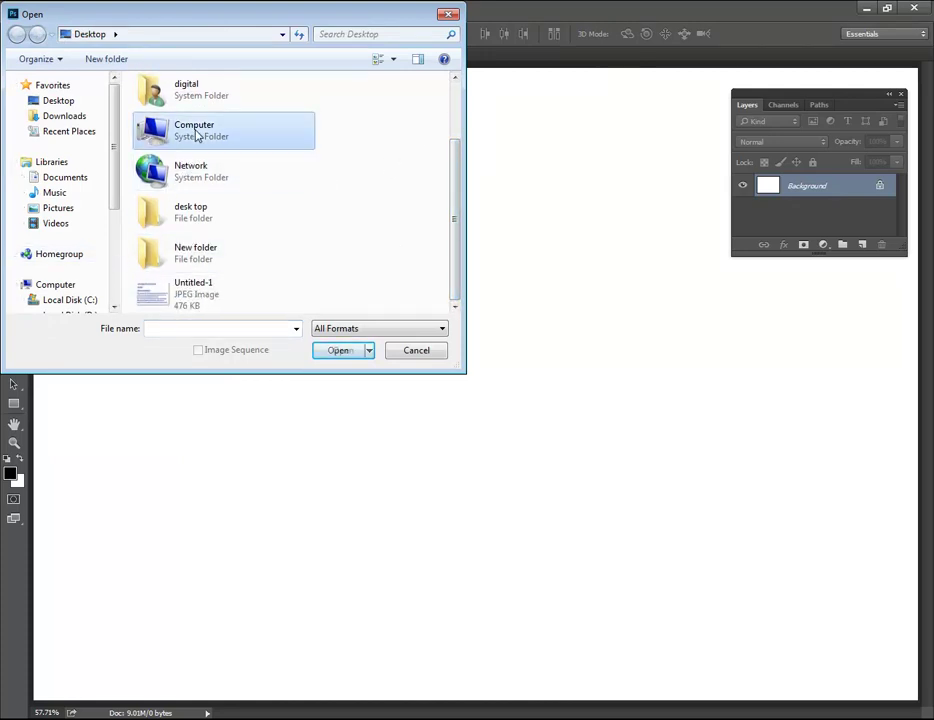
click(329, 184)
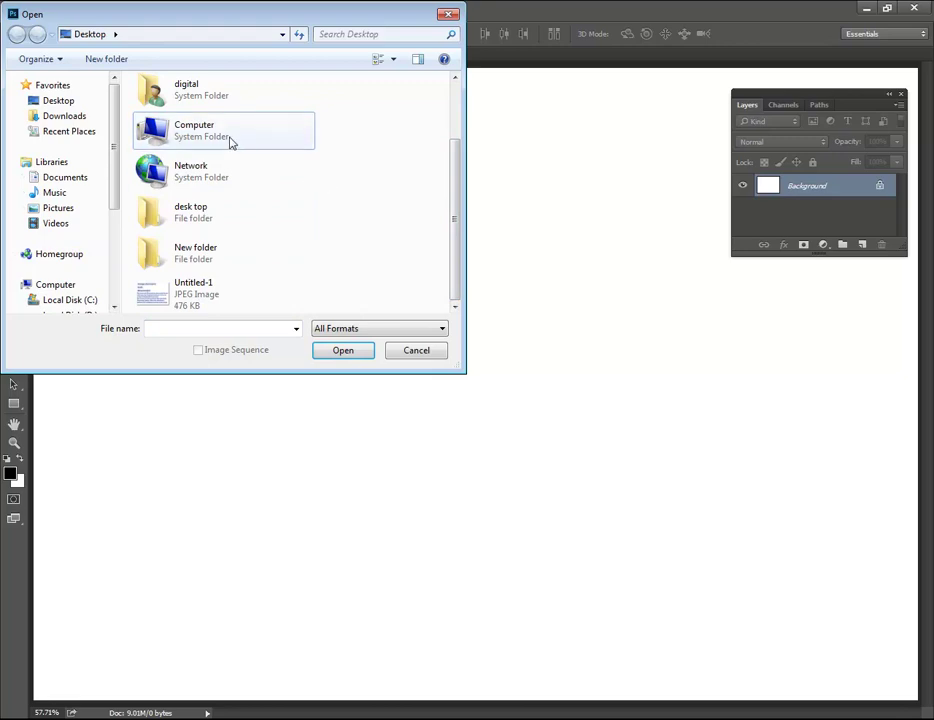
double_click(230, 142)
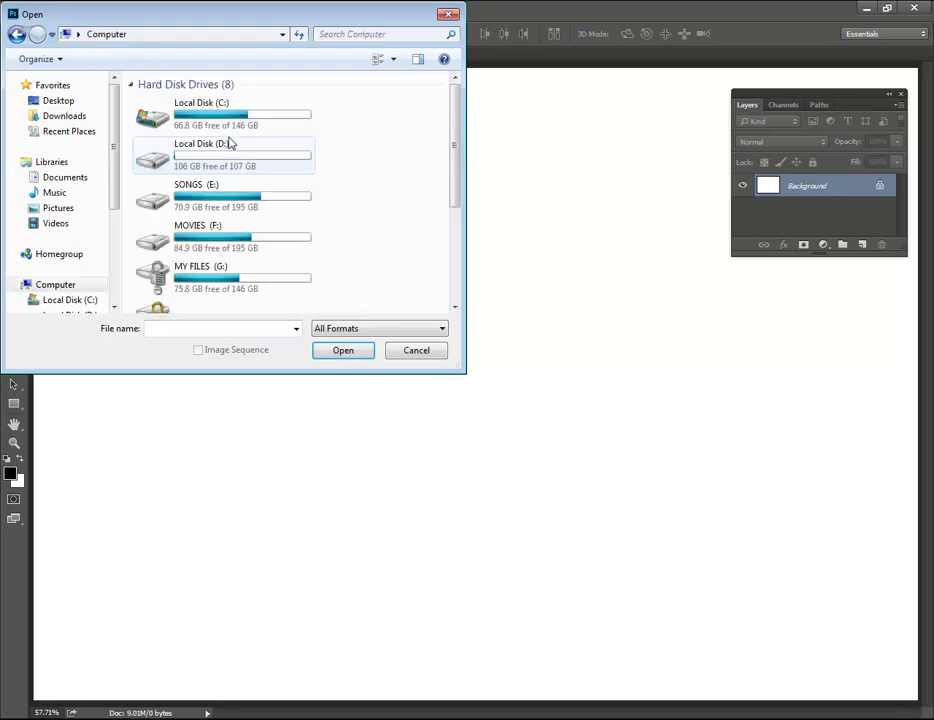
double_click(217, 270)
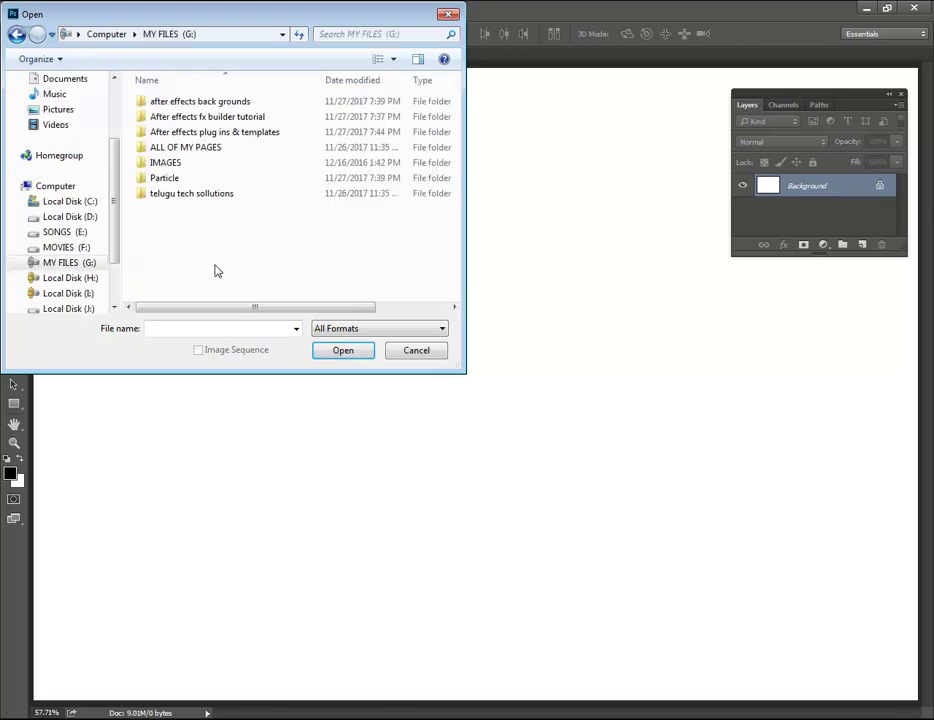
double_click(202, 164)
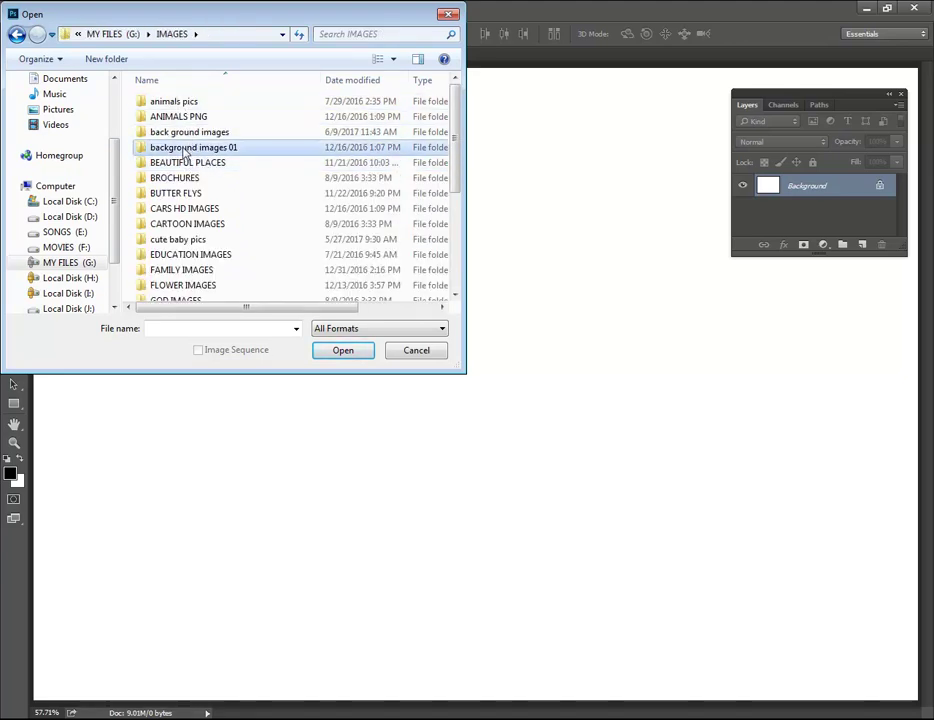
double_click(190, 147)
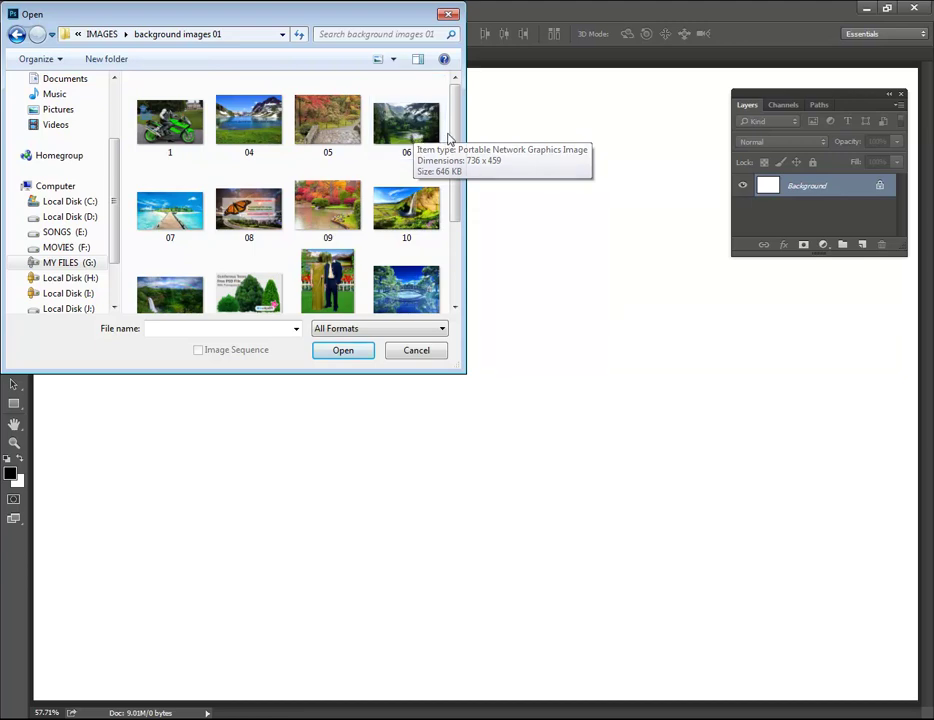
mouse_move(450, 121)
mouse_down()
mouse_move(442, 223)
mouse_move(444, 119)
mouse_move(463, 128)
mouse_up()
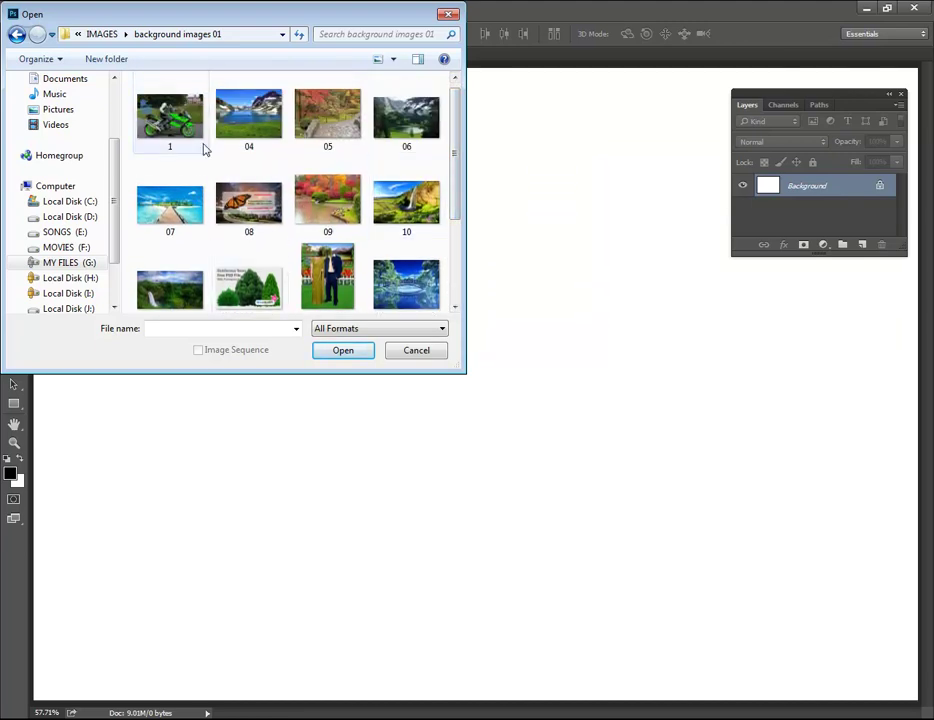
click(16, 34)
Open photos 05, 04, 3, 03 and 08 together from the BEAUTIFUL PLACES folder.
double_click(199, 164)
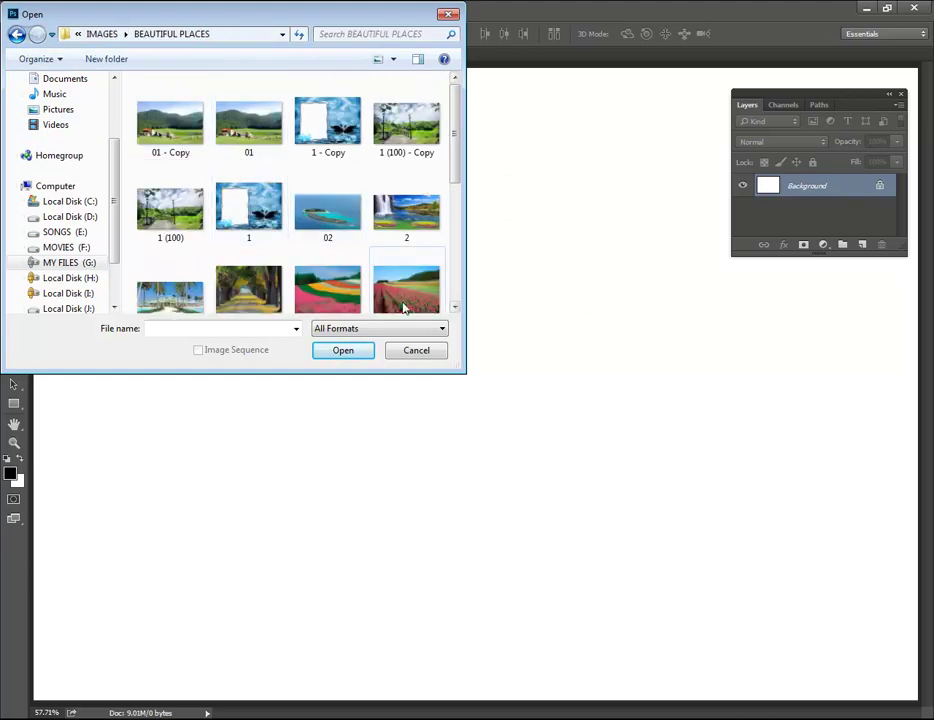
click(406, 291)
ctrl+click(340, 272)
ctrl+click(245, 275)
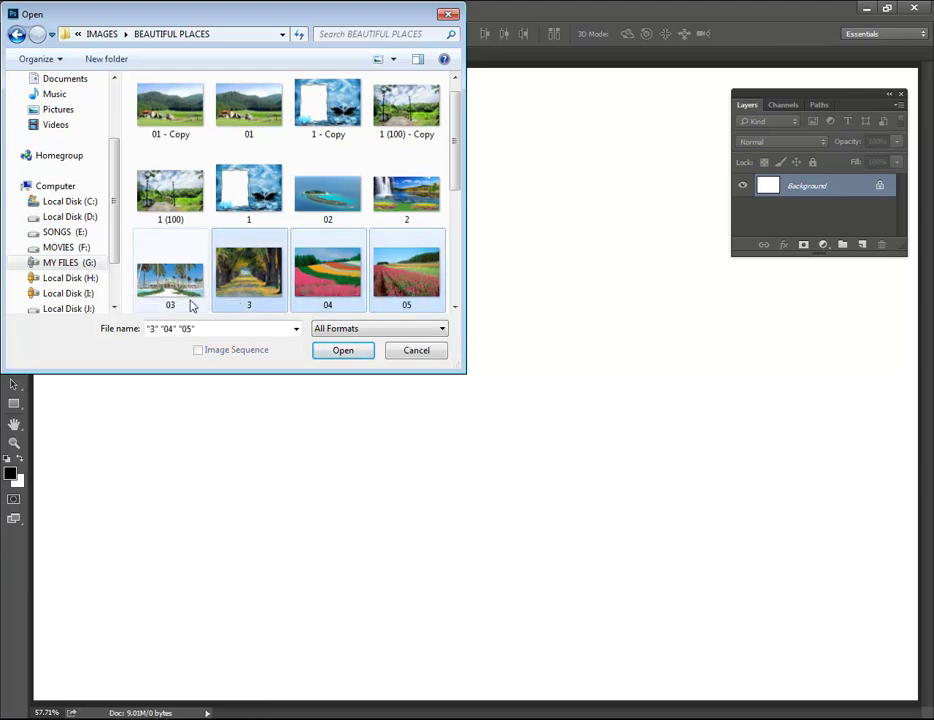
ctrl+click(162, 280)
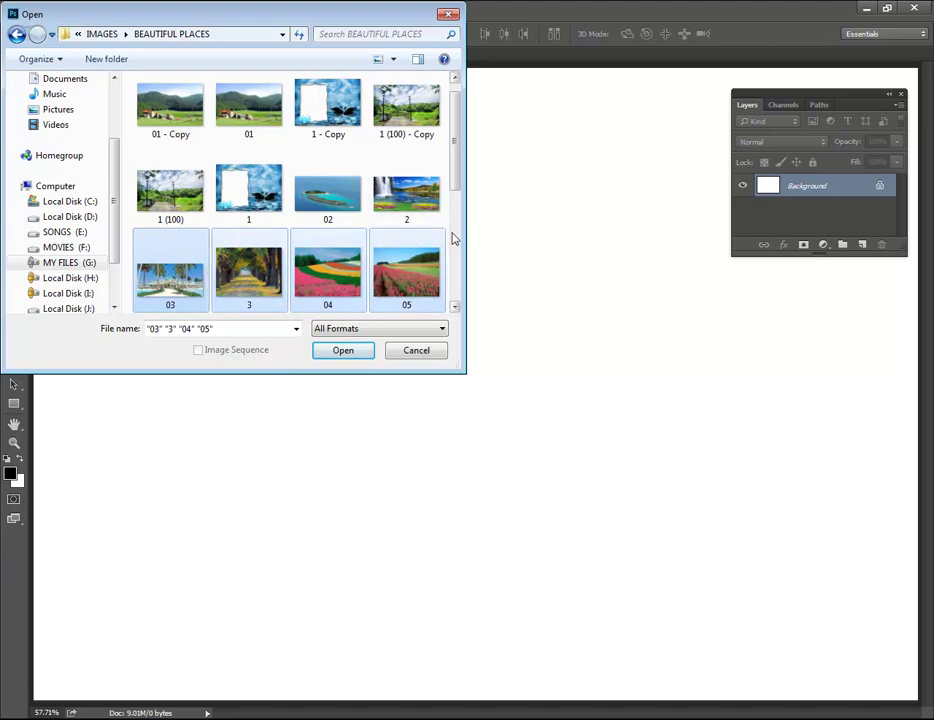
drag(455, 162, 455, 189)
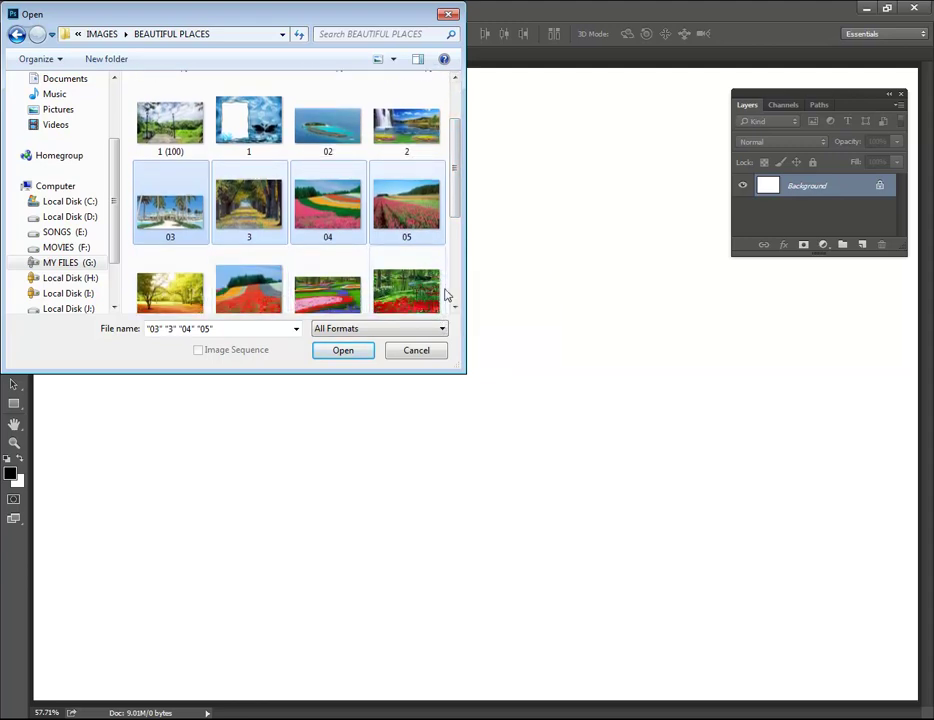
ctrl+click(411, 295)
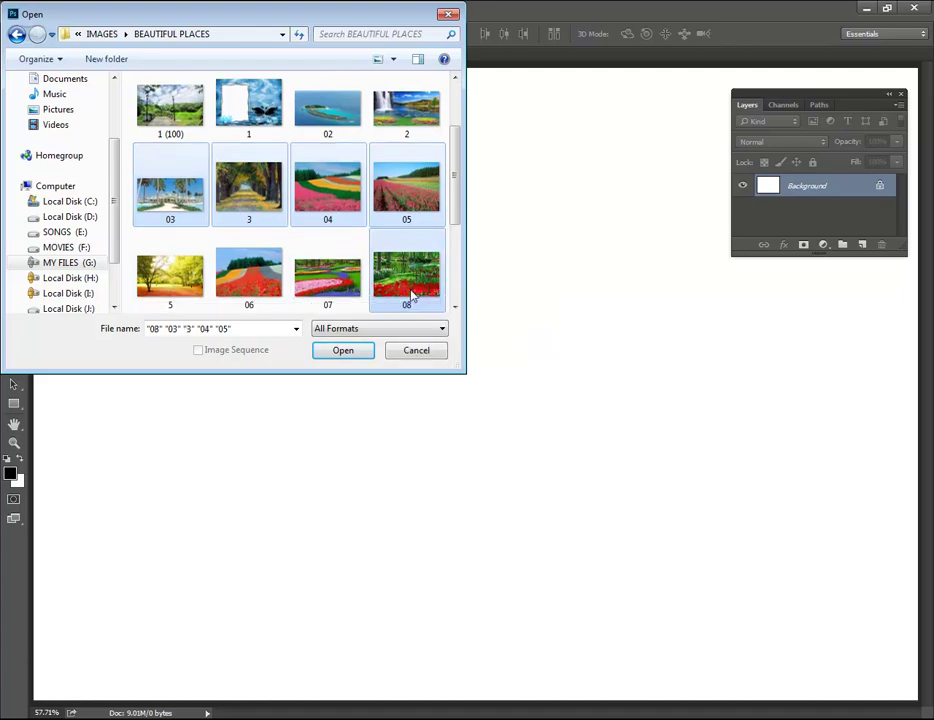
click(340, 349)
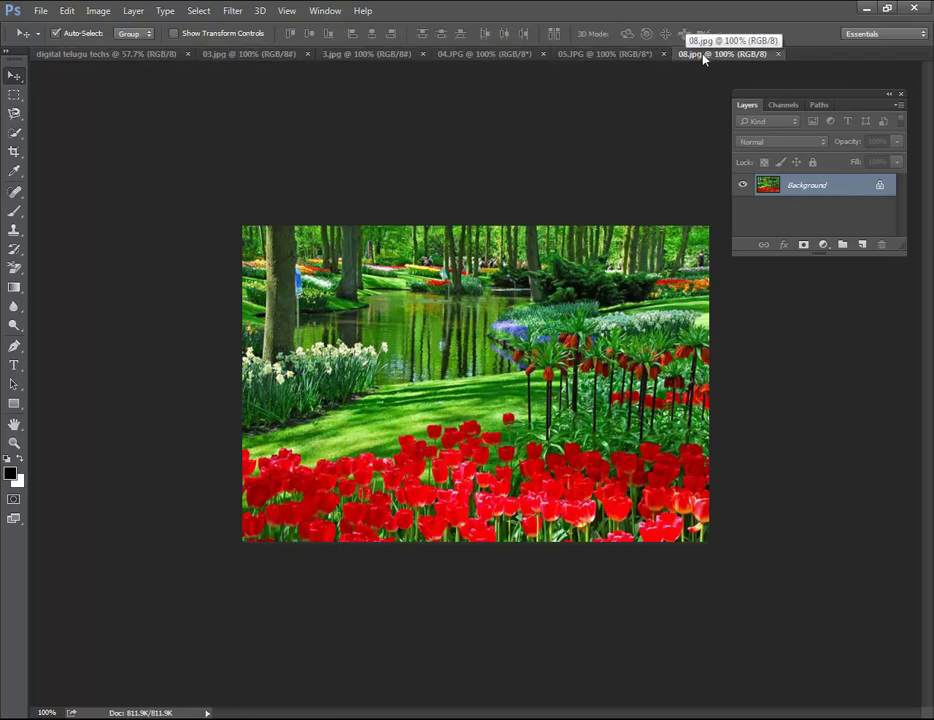
View the 05.JPG, 04.JPG, 3.jpg and 03.jpg tabs, then return to digital telugu techs.
click(626, 56)
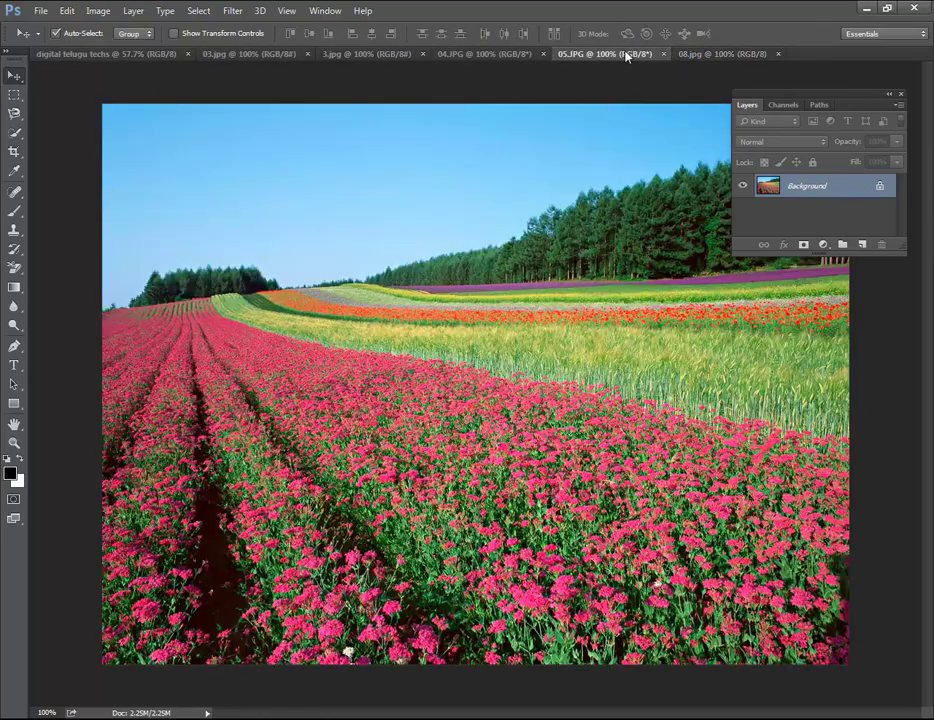
click(492, 55)
click(363, 56)
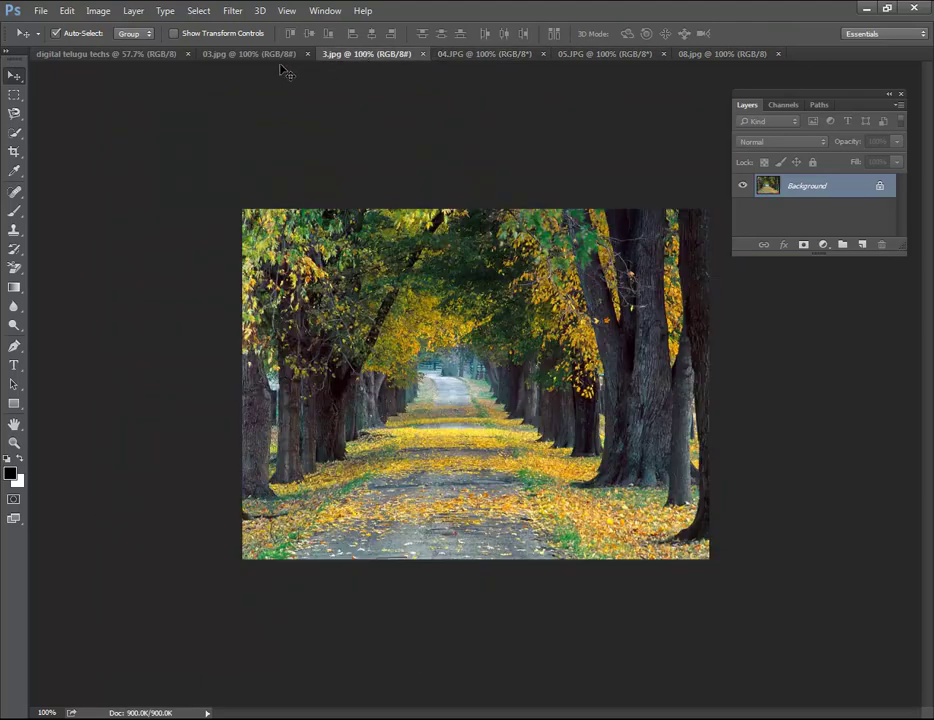
click(254, 56)
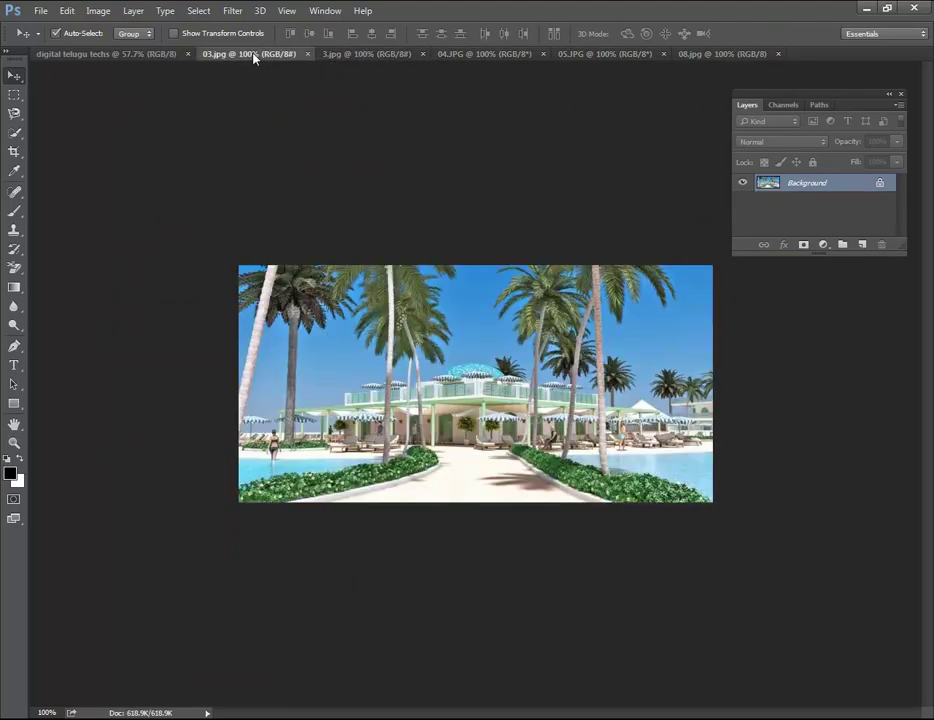
click(150, 56)
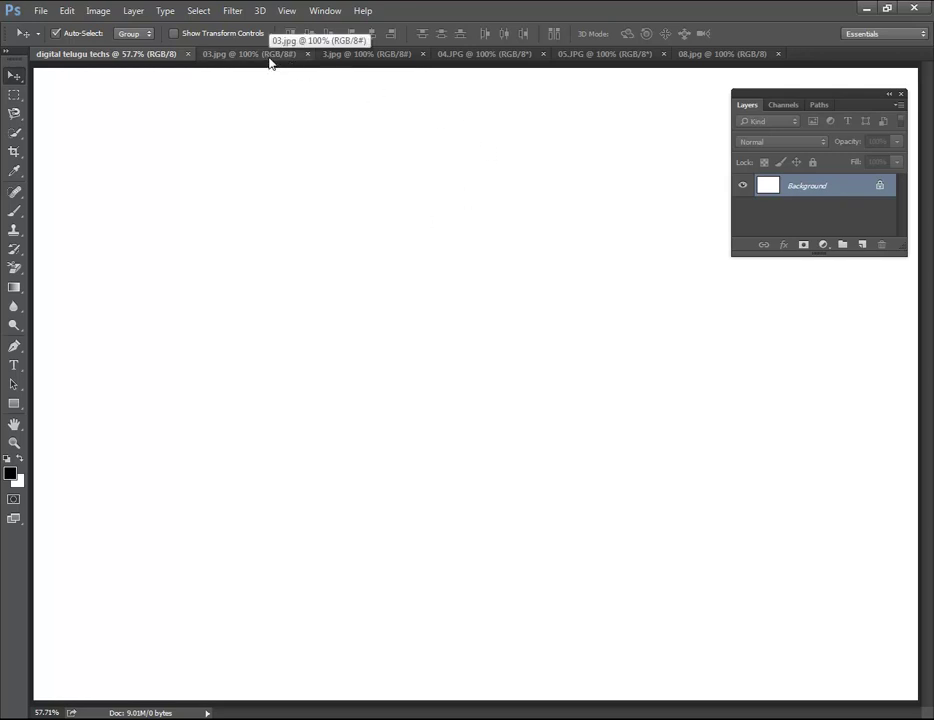
Tile all six documents in vertical columns and make the palm-tree photo 03.jpg active.
click(328, 12)
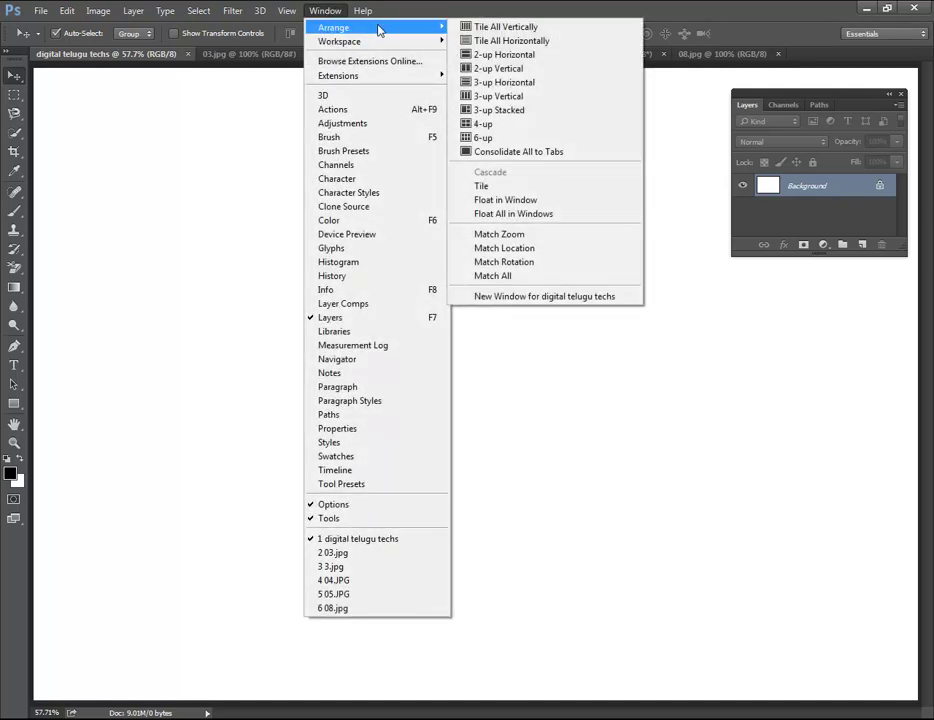
mouse_move(340, 27)
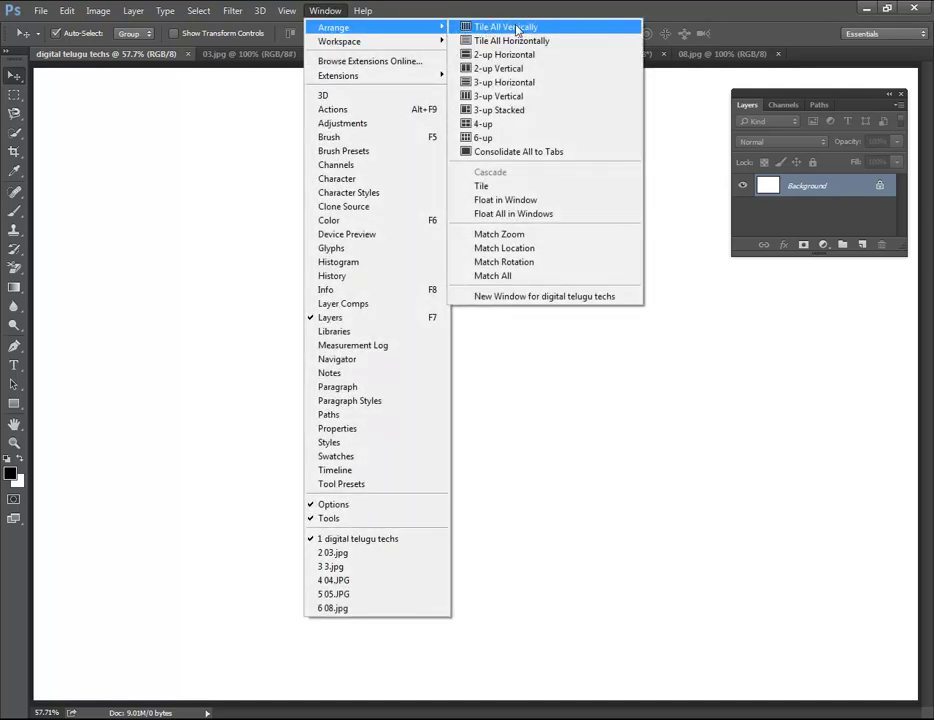
click(229, 135)
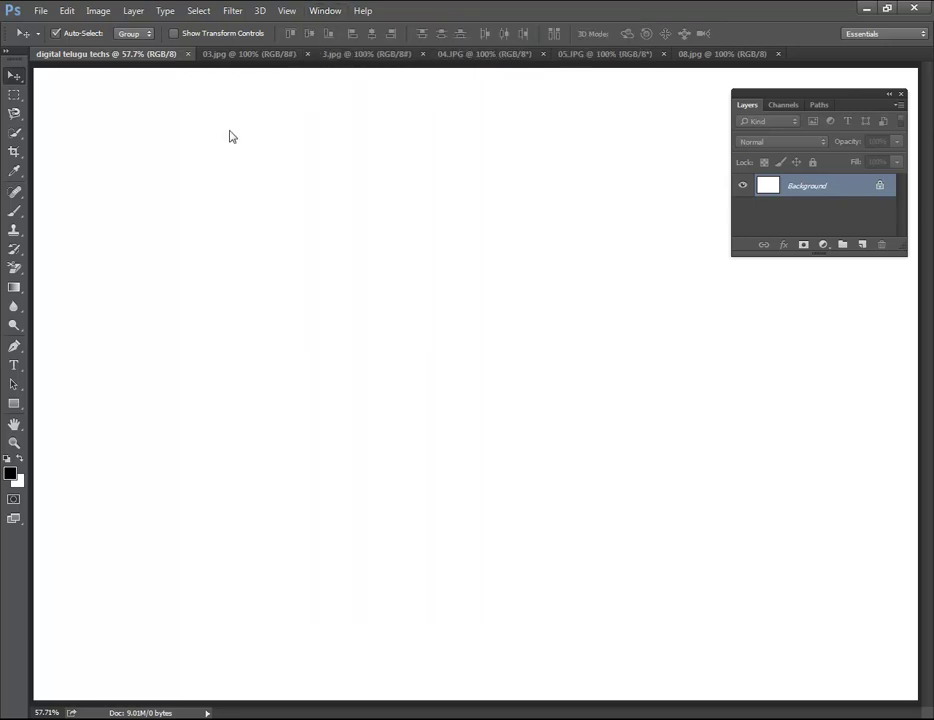
click(328, 12)
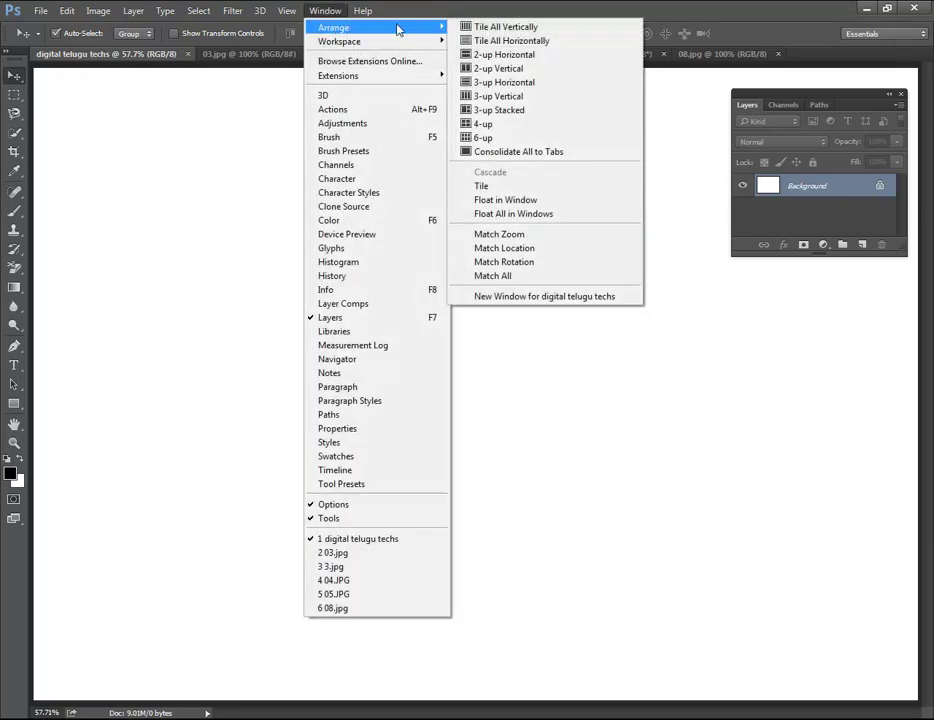
mouse_move(334, 27)
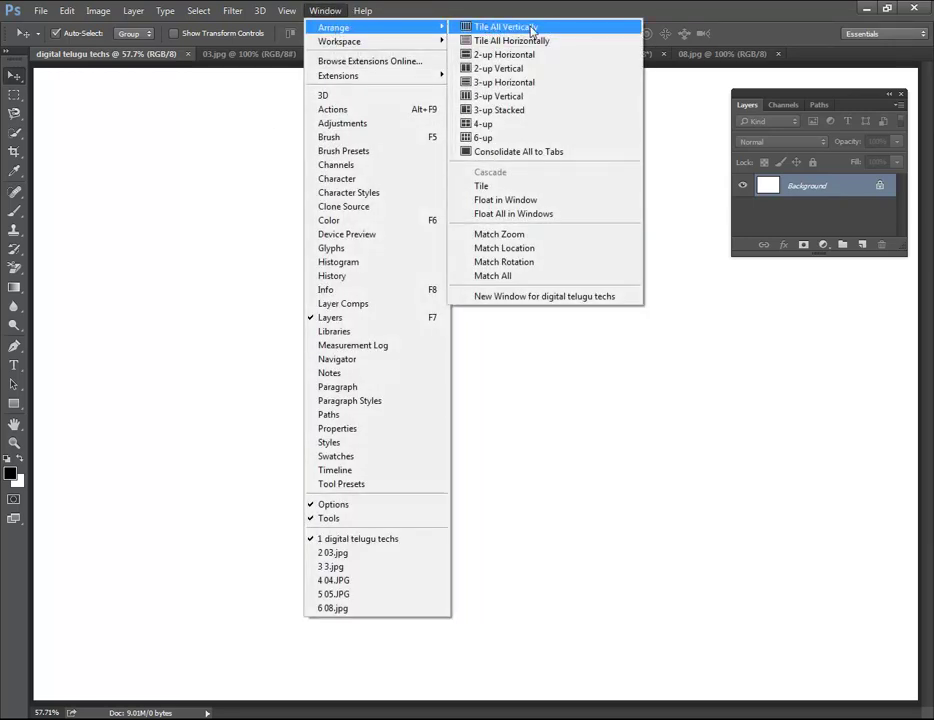
click(531, 28)
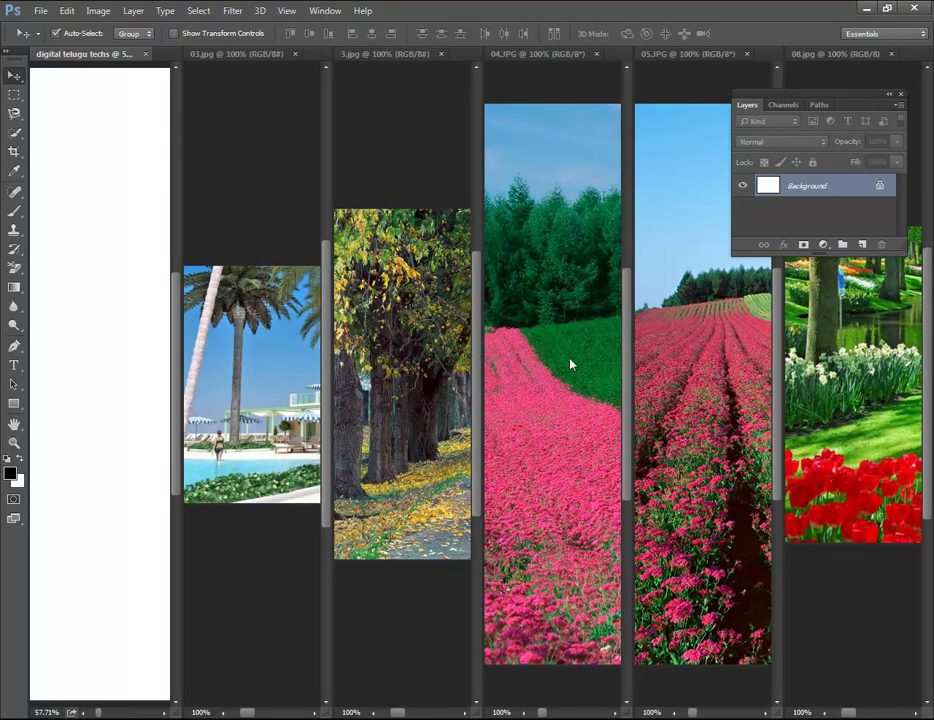
click(251, 318)
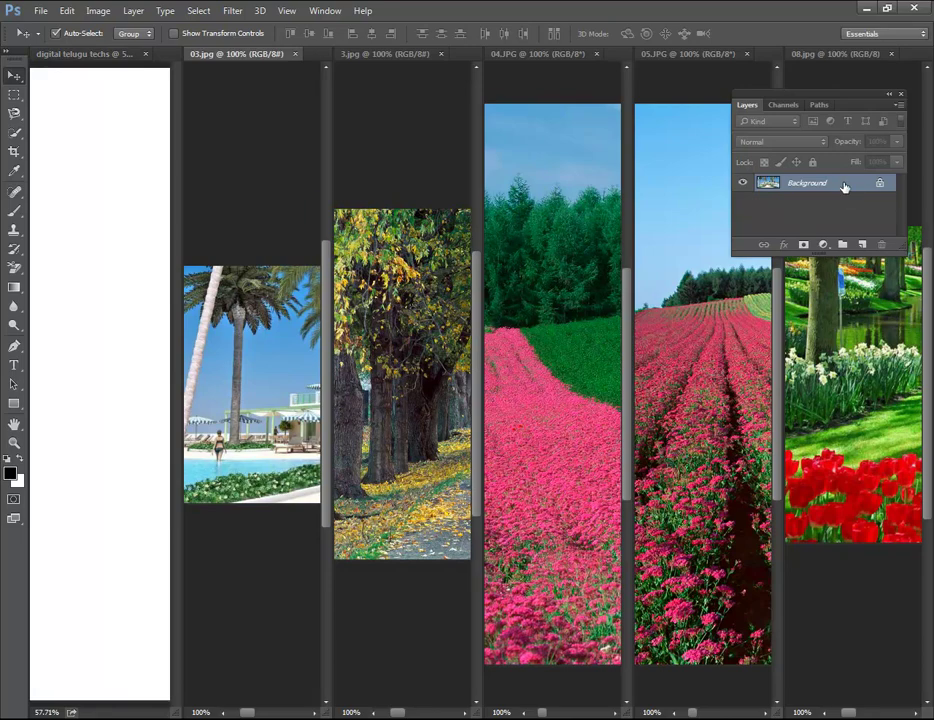
Unlock 03.jpg's Background layer and drag the palm resort photo into the collage's top-left.
double_click(843, 187)
click(592, 233)
mouse_move(266, 321)
mouse_down()
mouse_move(85, 345)
mouse_move(84, 140)
mouse_move(61, 85)
mouse_up()
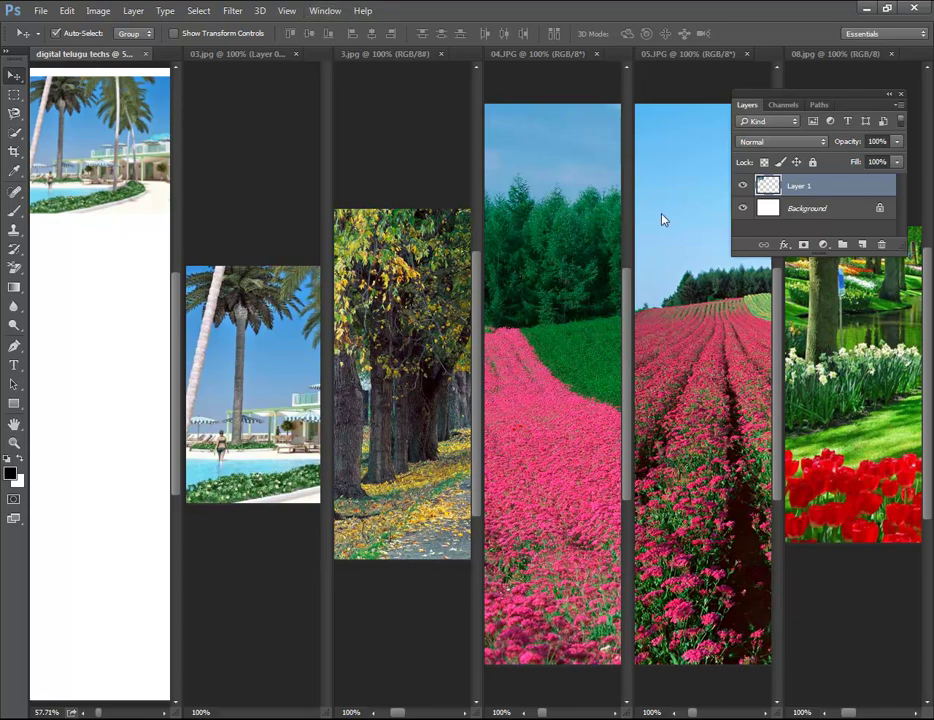
Unlock 3.jpg's Background layer and place the tree avenue photo directly below the palms.
click(473, 218)
double_click(798, 184)
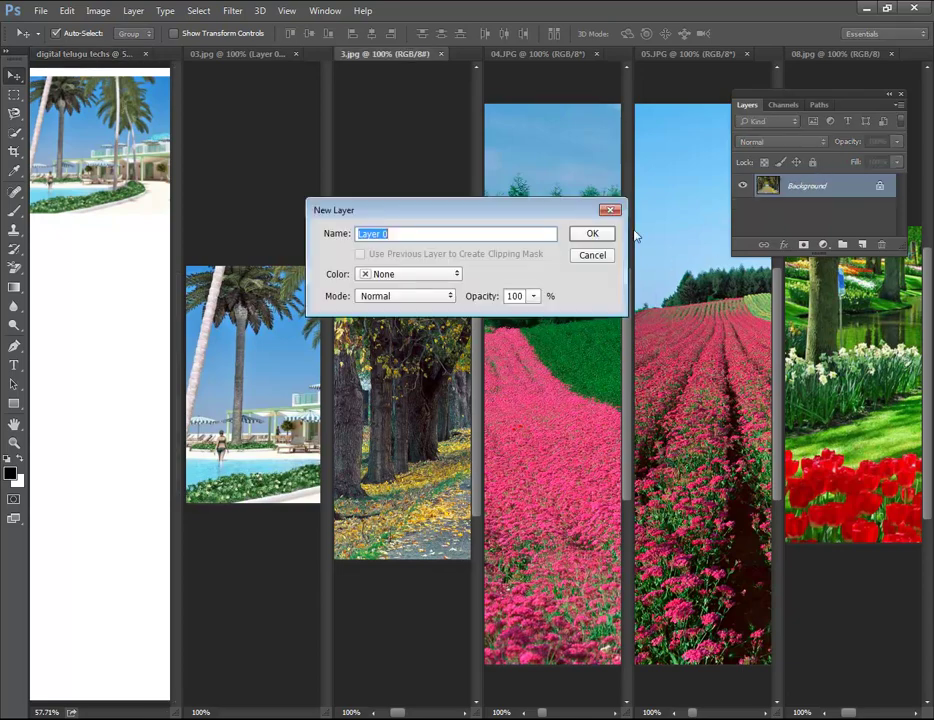
click(592, 232)
mouse_move(452, 298)
mouse_down()
mouse_move(223, 333)
mouse_move(45, 333)
mouse_move(60, 340)
mouse_move(78, 195)
mouse_up()
mouse_move(100, 150)
mouse_down()
mouse_move(124, 105)
mouse_move(118, 135)
mouse_up()
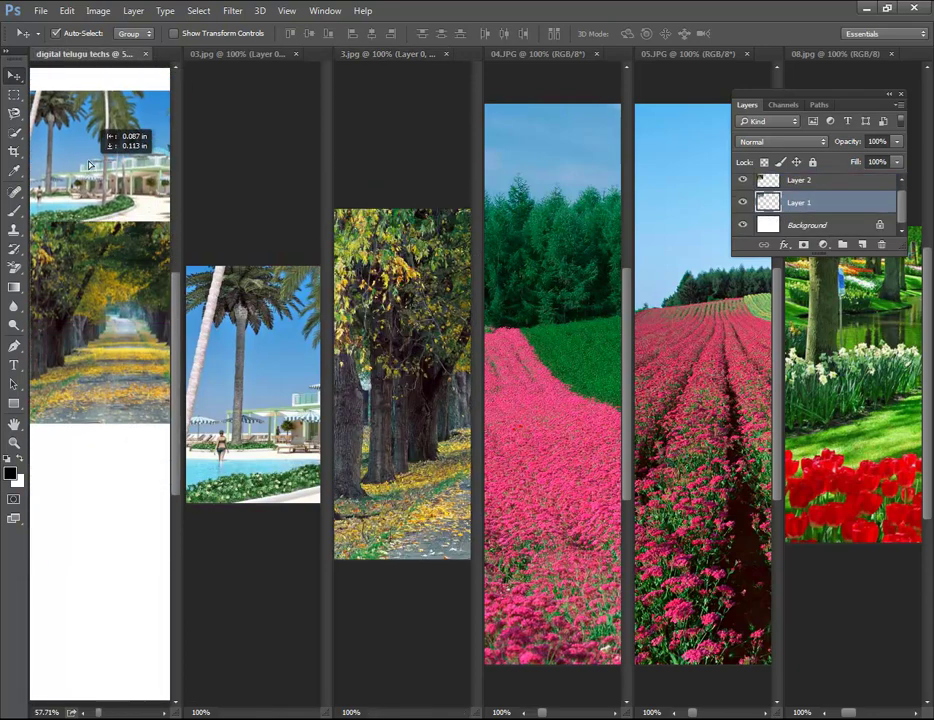
drag(85, 255, 82, 265)
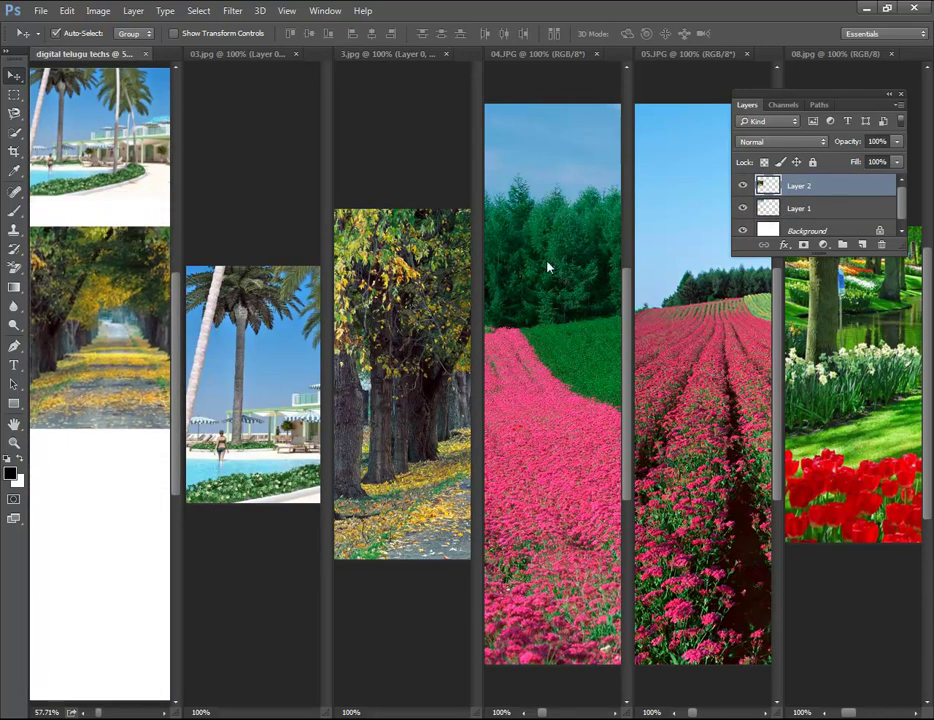
Unlock 04.JPG's Background and place the flower-field photo under the tree image, closing the gap.
click(545, 256)
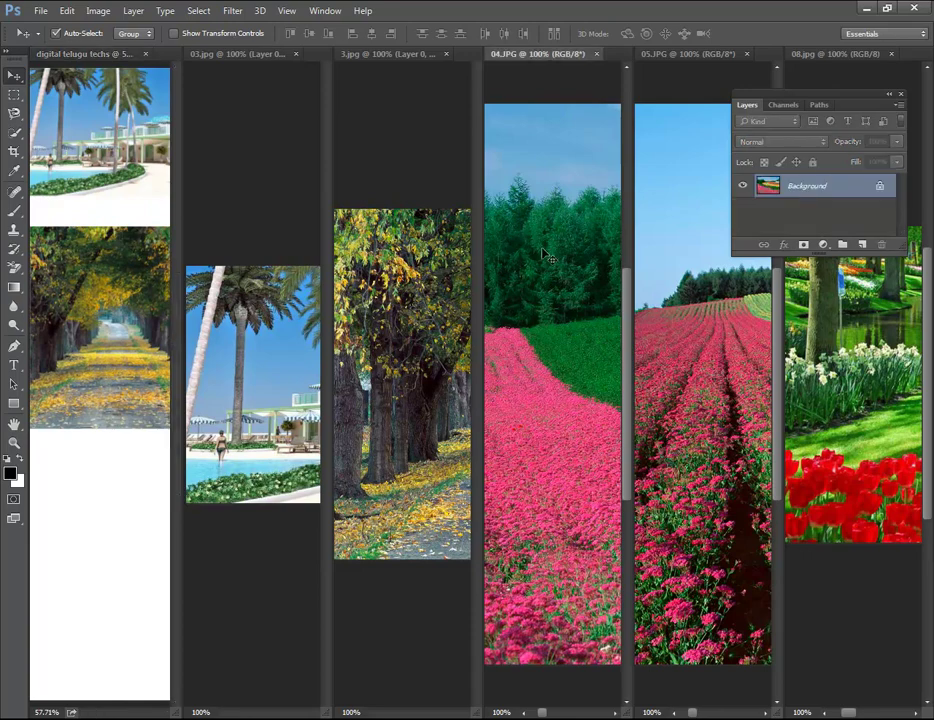
double_click(839, 186)
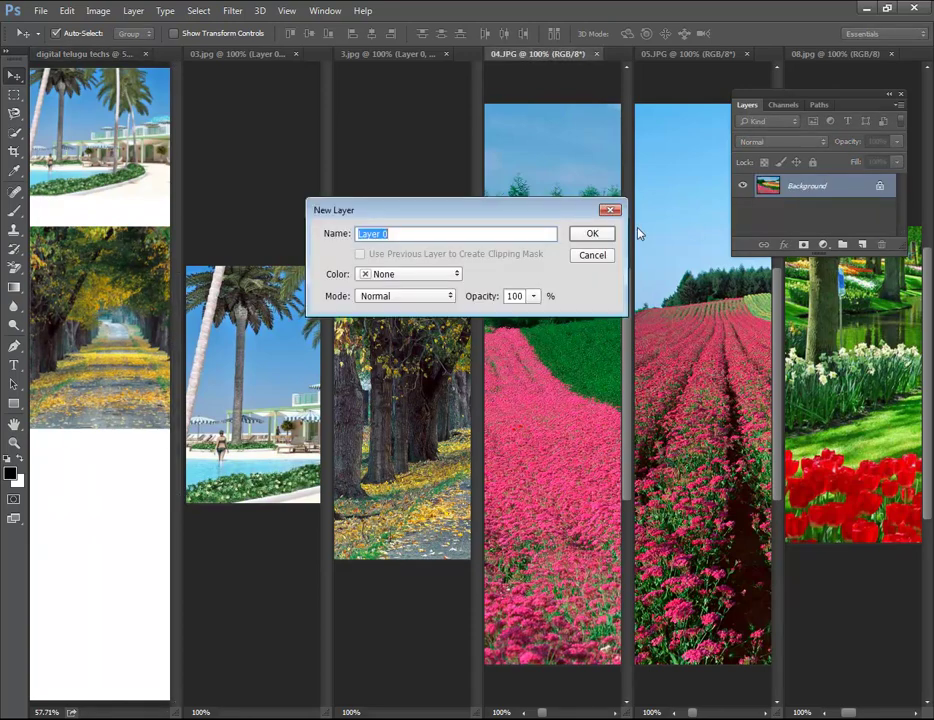
click(612, 233)
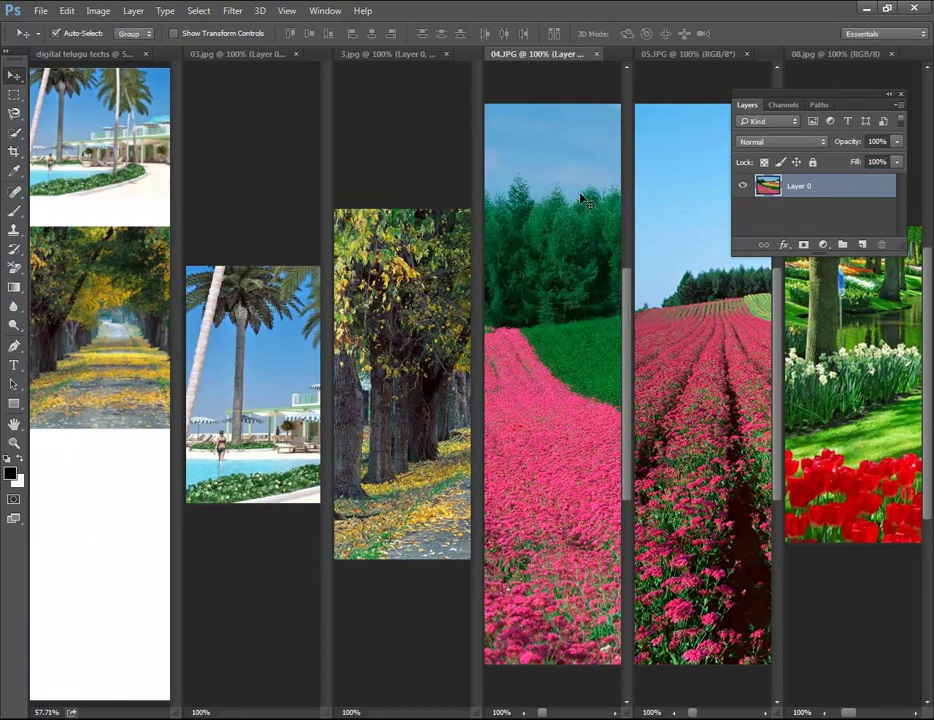
mouse_move(585, 200)
mouse_down()
mouse_move(113, 480)
mouse_move(78, 488)
mouse_up()
drag(21, 525, 81, 522)
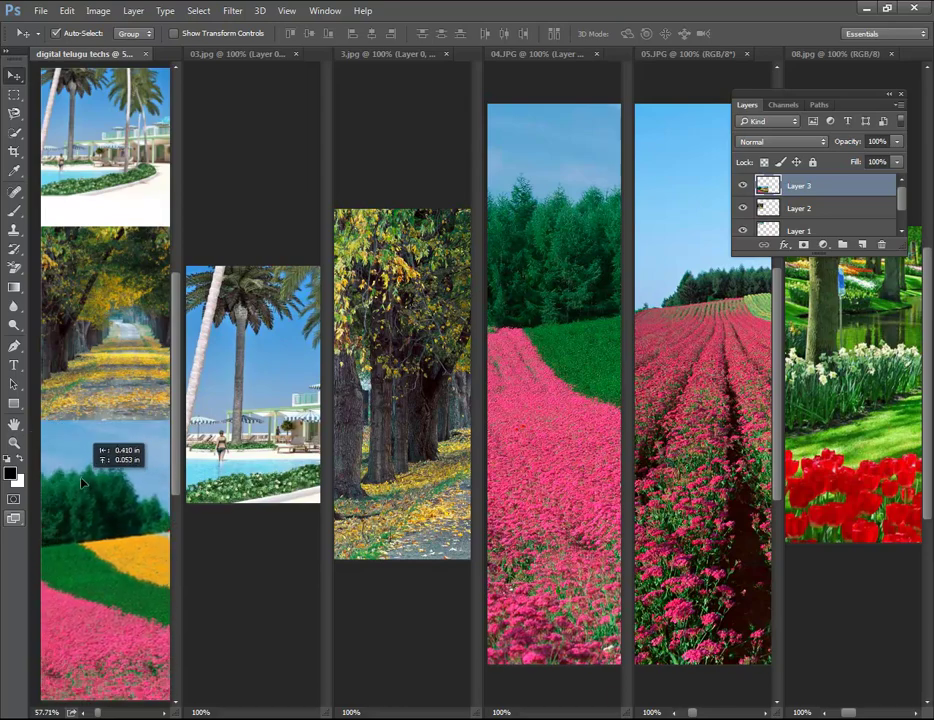
drag(81, 522, 82, 503)
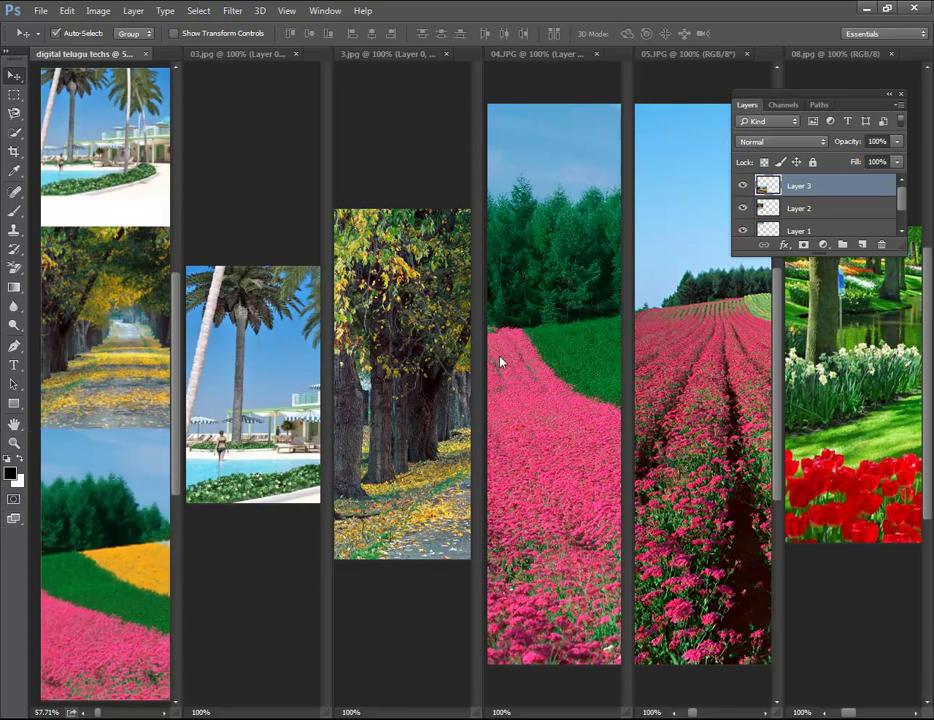
click(327, 10)
mouse_move(345, 27)
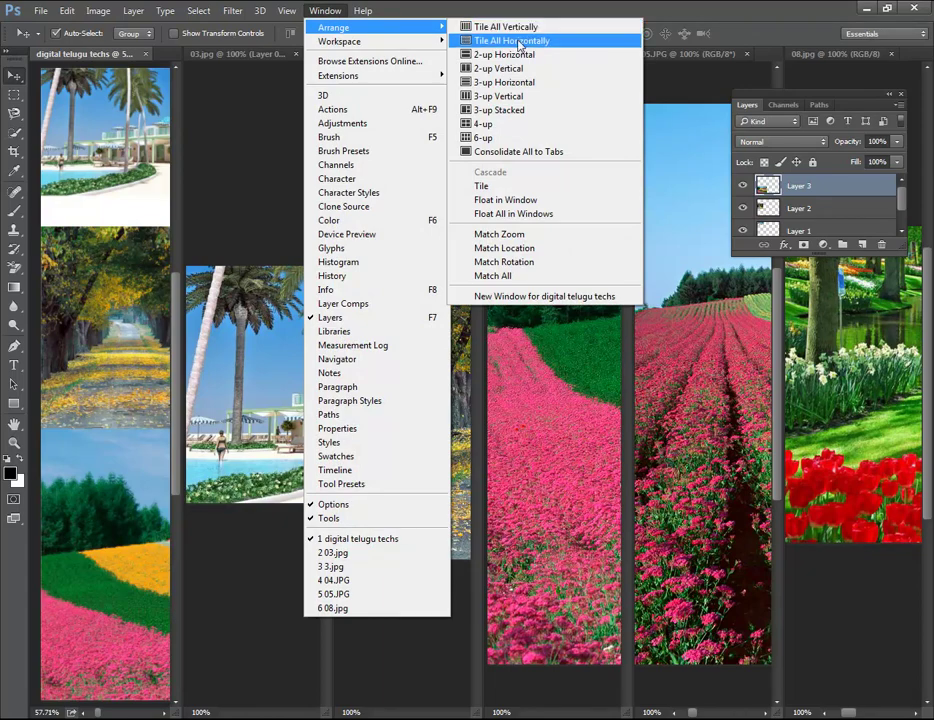
Tile documents horizontally, unlock 05.JPG's Background, and drag the tulip photo into the collage top.
click(518, 41)
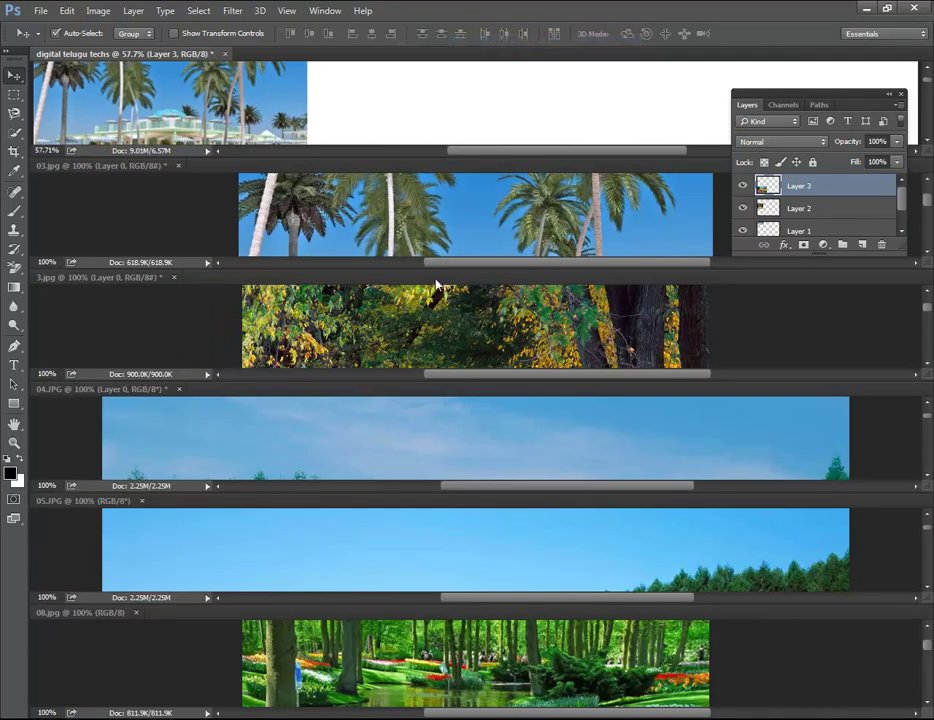
click(505, 560)
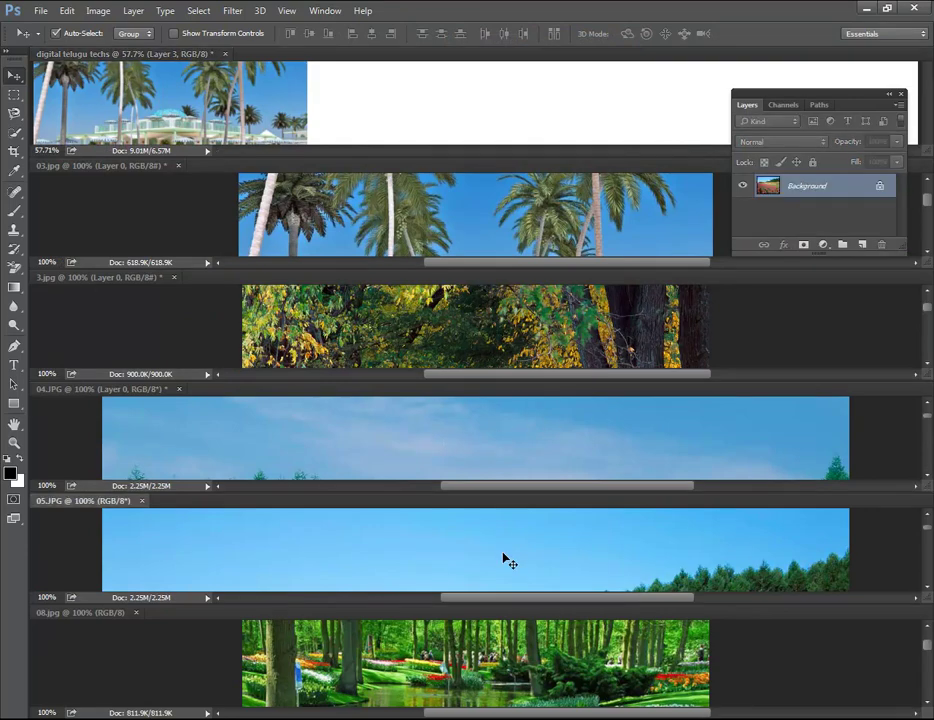
double_click(810, 187)
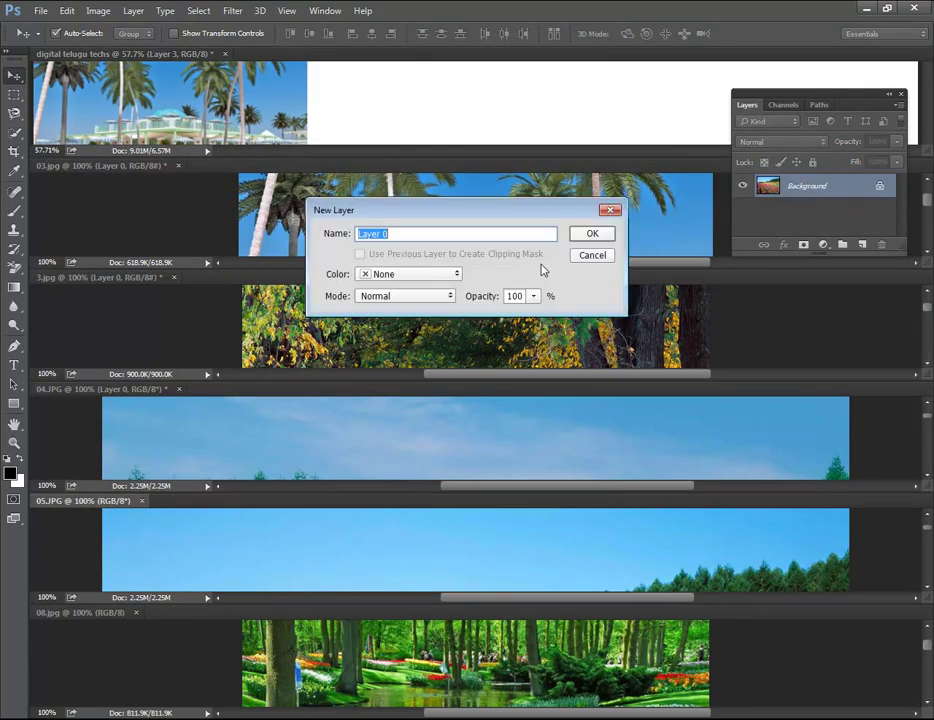
click(582, 233)
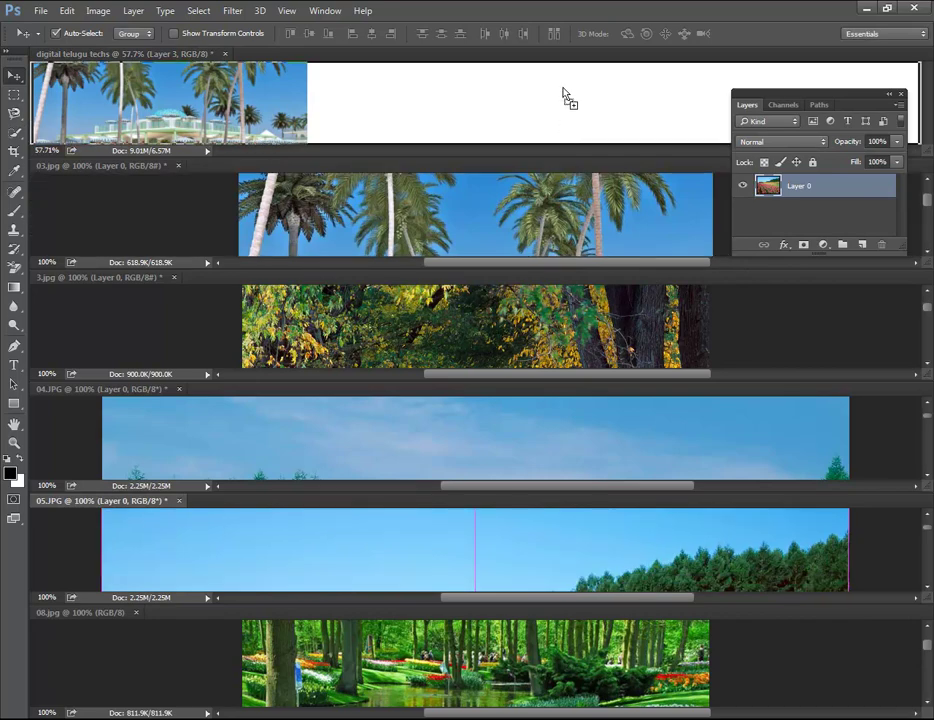
mouse_move(557, 555)
mouse_down()
mouse_move(563, 94)
mouse_move(544, 81)
mouse_move(590, 88)
mouse_move(594, 79)
mouse_move(589, 104)
mouse_up()
Copy the 05.JPG tulip photo into 04.JPG as well and make 04.JPG active.
drag(567, 564, 577, 482)
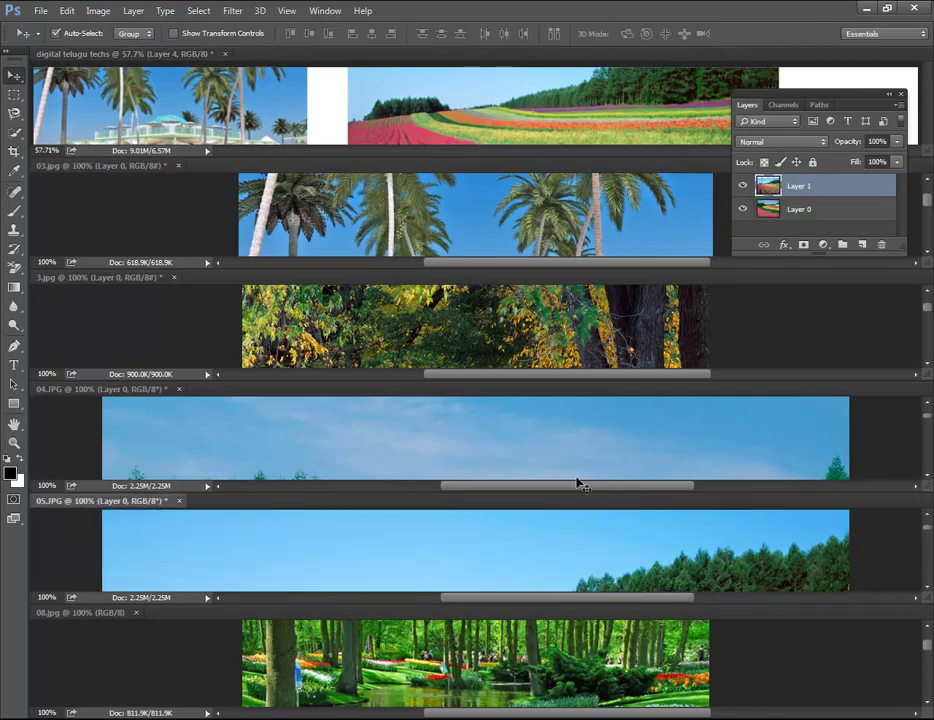
click(573, 505)
click(762, 401)
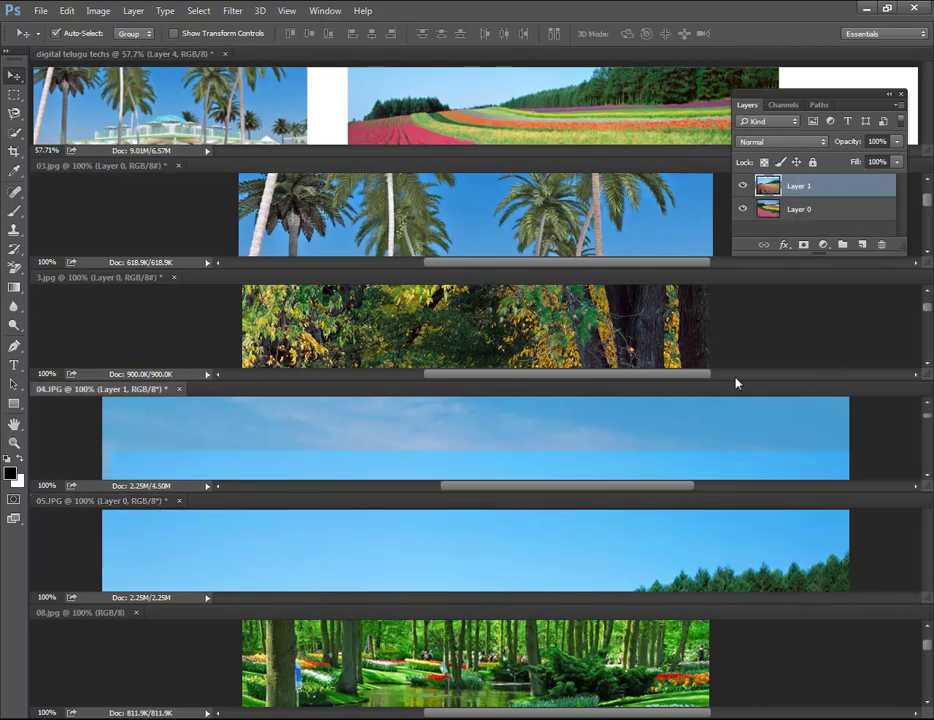
click(327, 12)
mouse_move(360, 27)
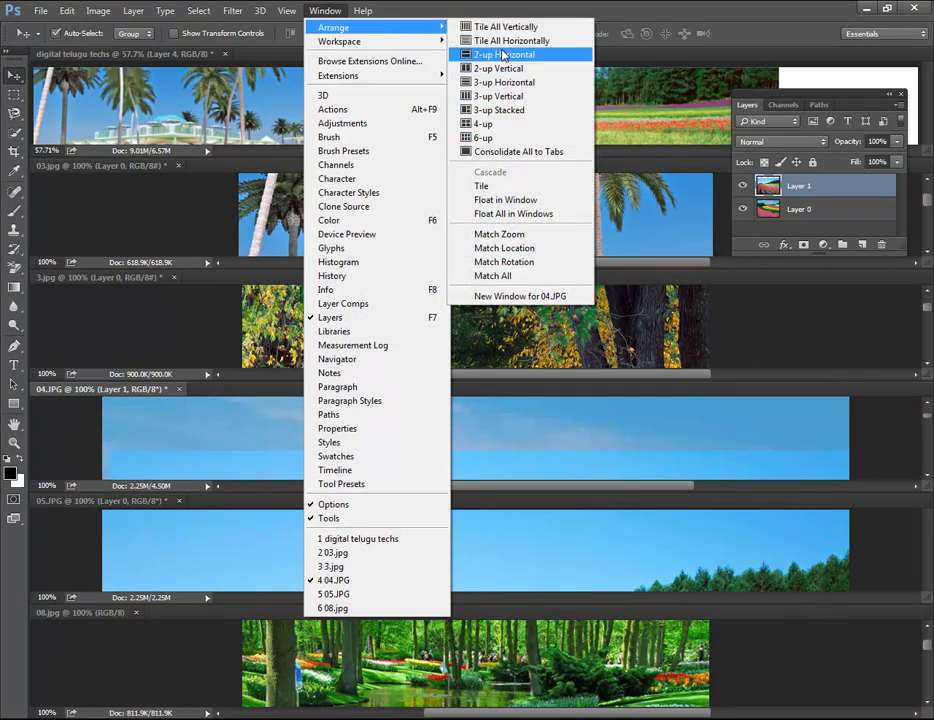
Stack 04.JPG above the collage with 2-up Horizontal and scroll through the lower collage.
click(502, 55)
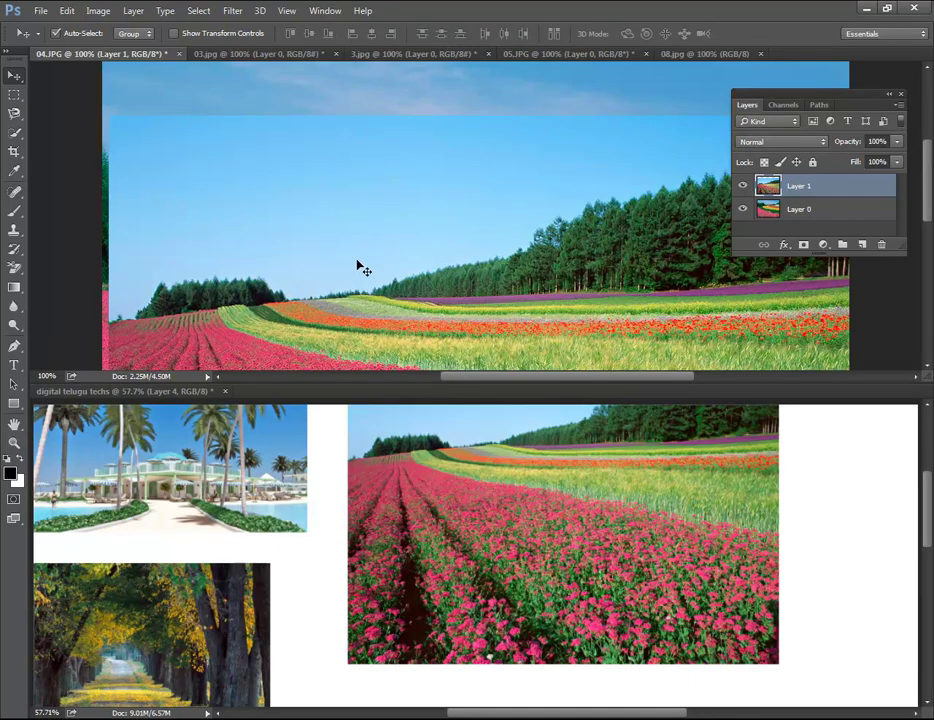
drag(478, 262, 500, 543)
scroll(548, 539, down, 5)
scroll(516, 510, down, 2)
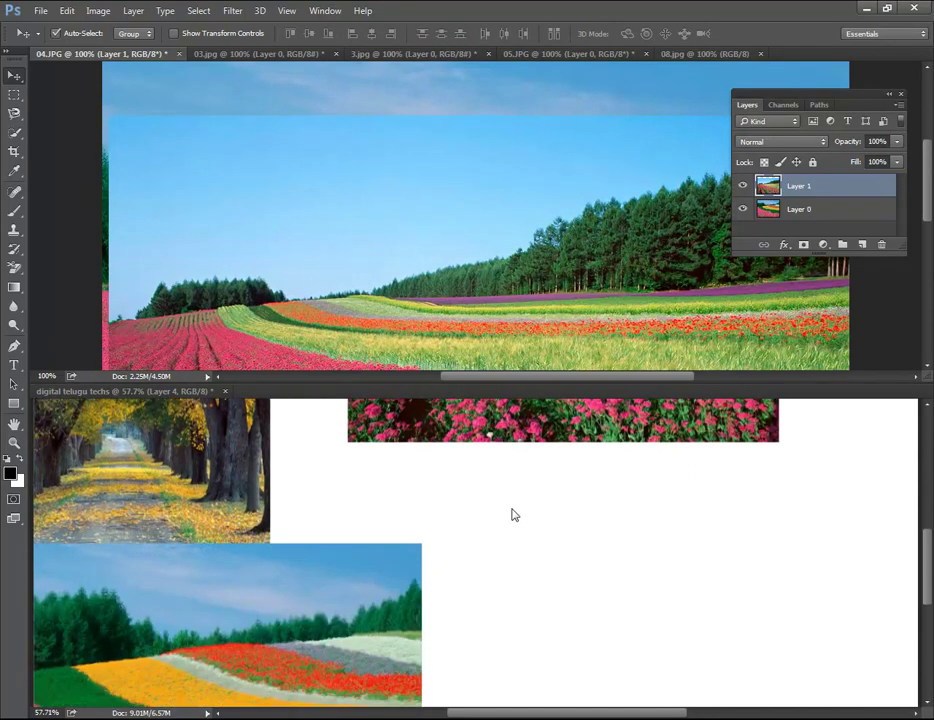
scroll(514, 511, down, 2)
scroll(514, 511, down, 2)
scroll(514, 511, down, 2)
scroll(514, 513, down, 3)
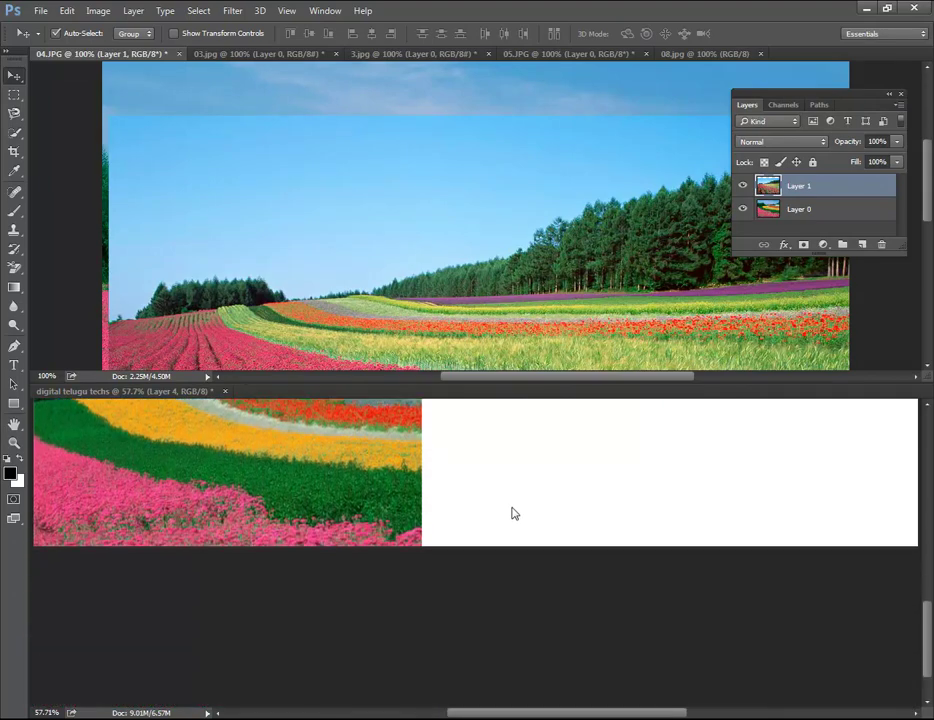
scroll(514, 513, up, 1)
scroll(514, 513, up, 4)
scroll(514, 513, up, 3)
scroll(513, 513, up, 3)
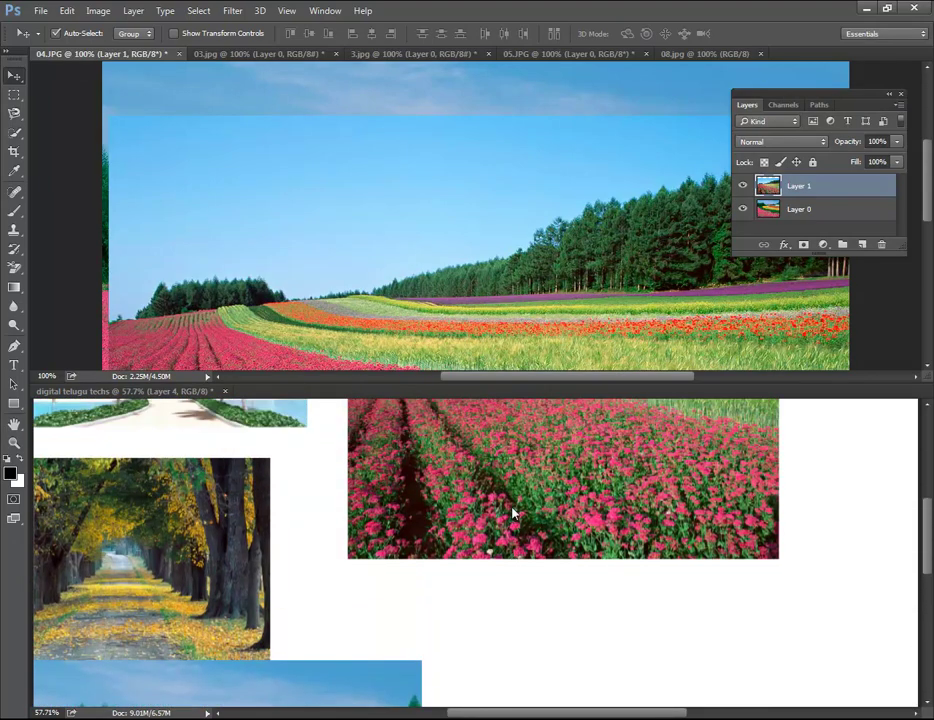
scroll(513, 508, up, 1)
scroll(513, 508, up, 3)
scroll(513, 510, up, 1)
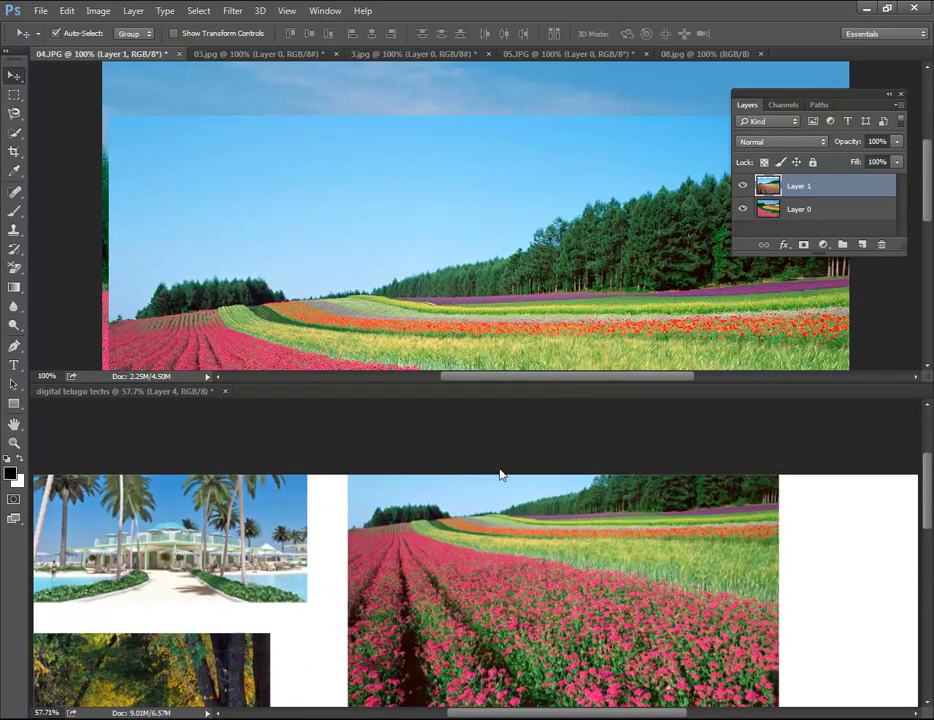
click(327, 12)
mouse_move(334, 27)
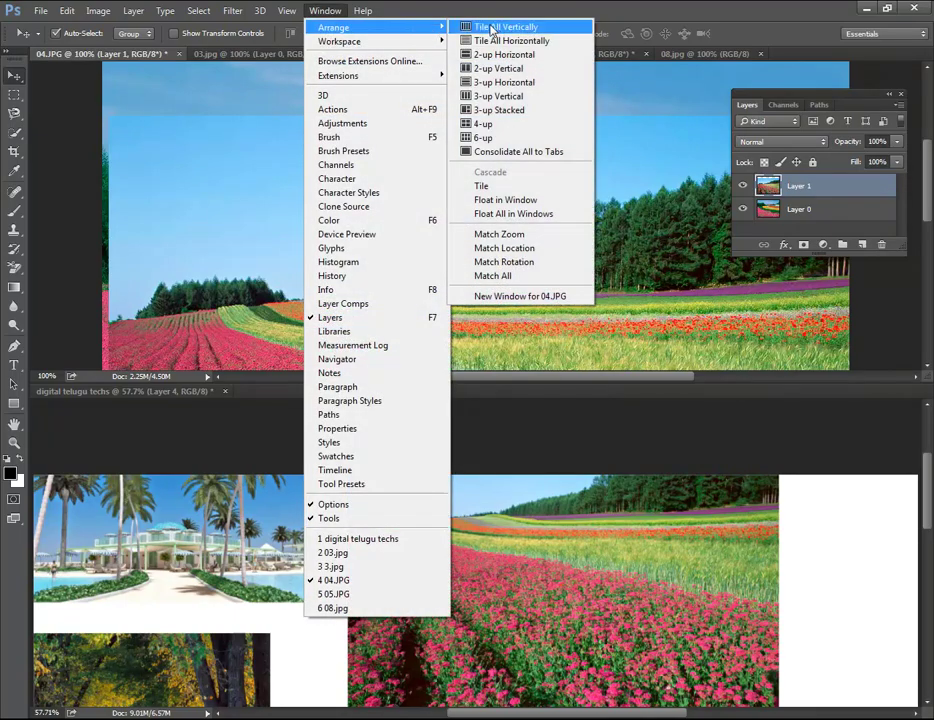
Show 04.JPG and the collage 2-up Vertical, moving the tree-avenue photo up above the palm photo.
click(497, 68)
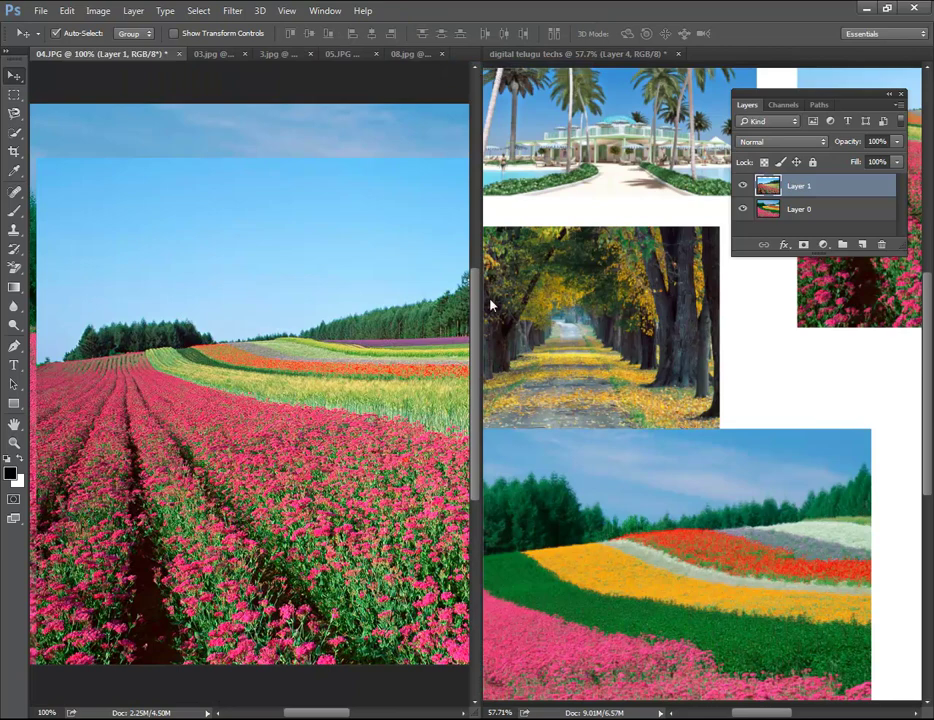
click(607, 277)
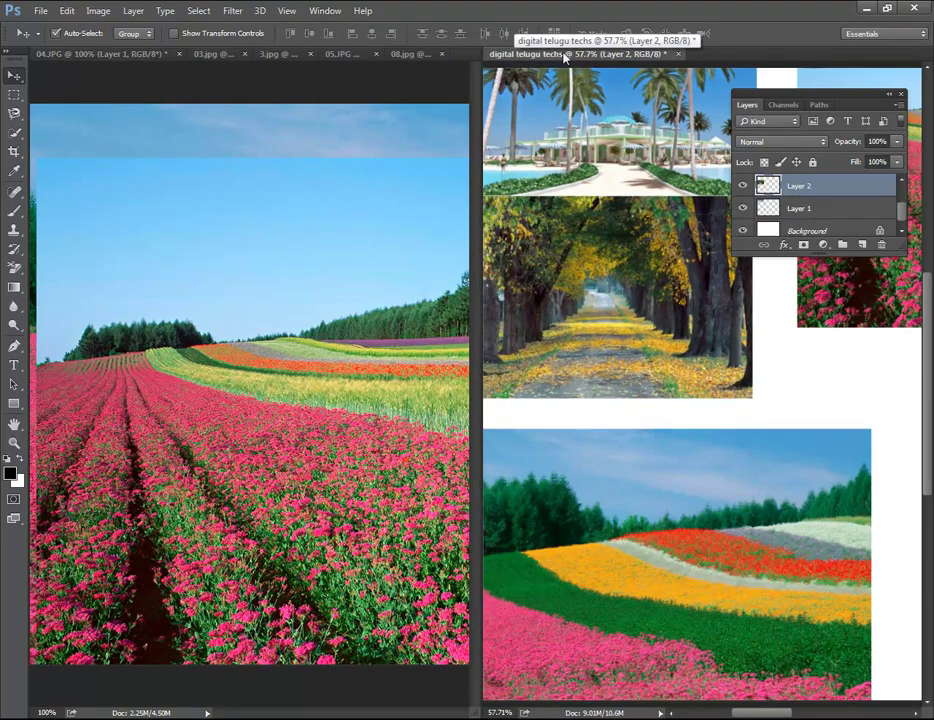
drag(560, 280, 631, 310)
drag(605, 100, 605, 152)
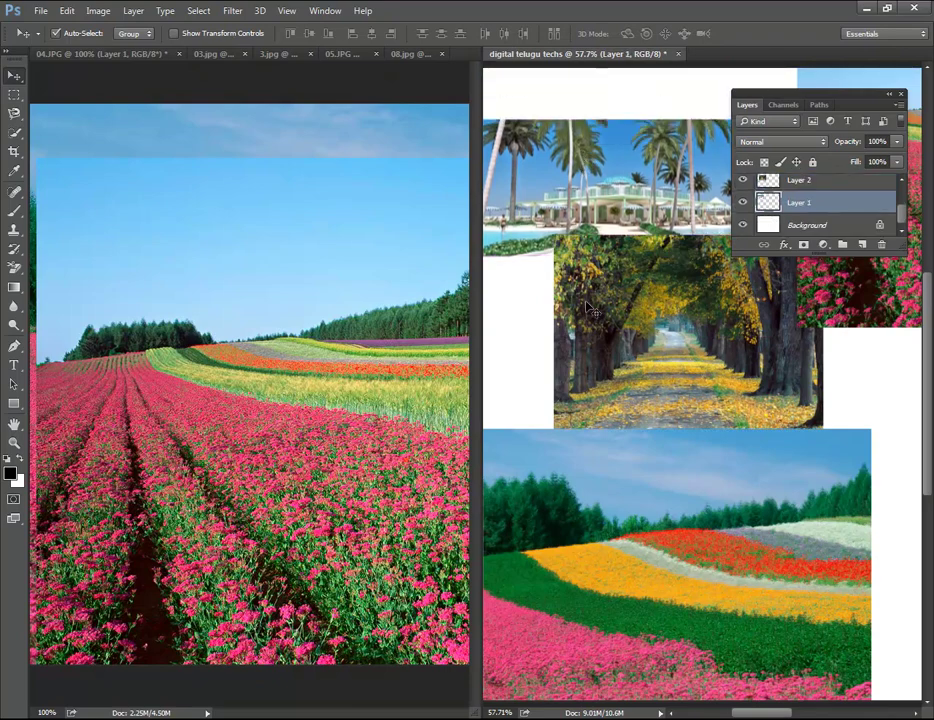
drag(592, 310, 606, 193)
click(157, 402)
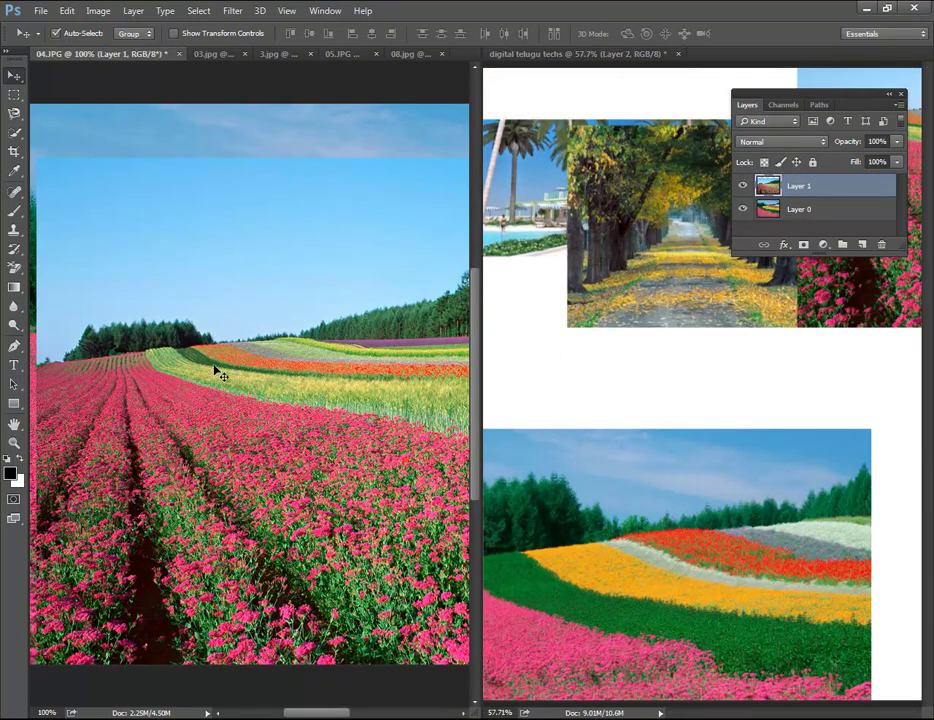
click(325, 12)
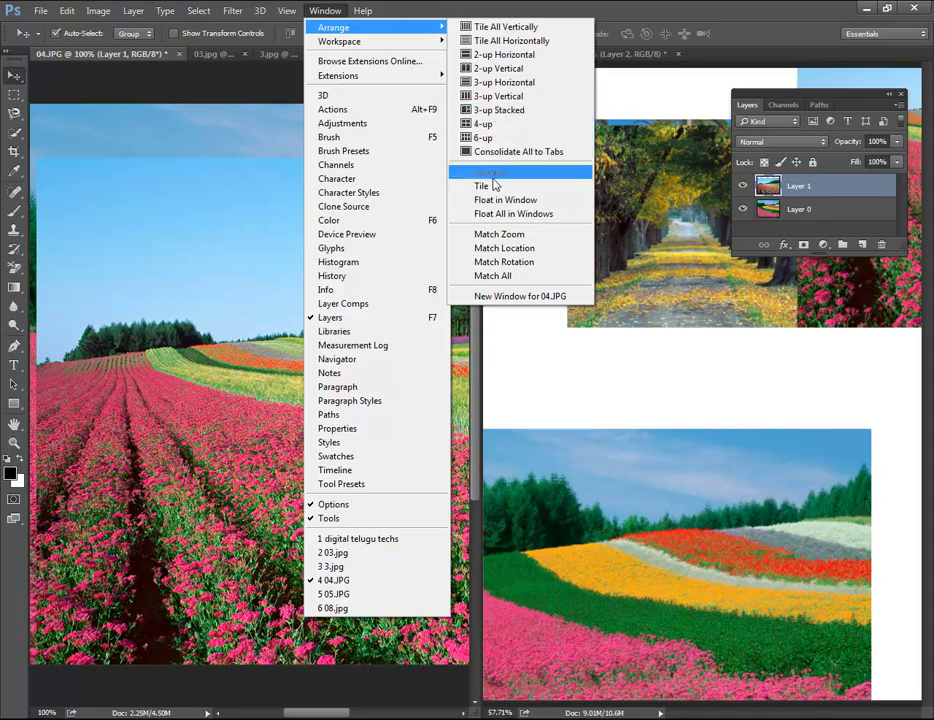
Tile all six open documents in a grid of three columns and two rows.
click(492, 186)
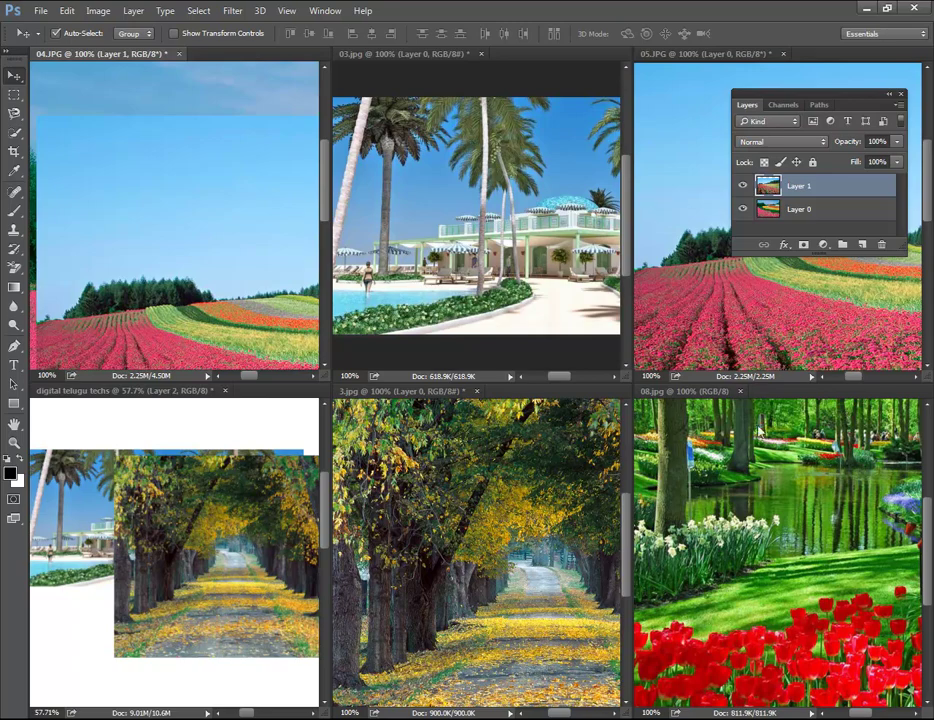
click(325, 11)
mouse_move(370, 27)
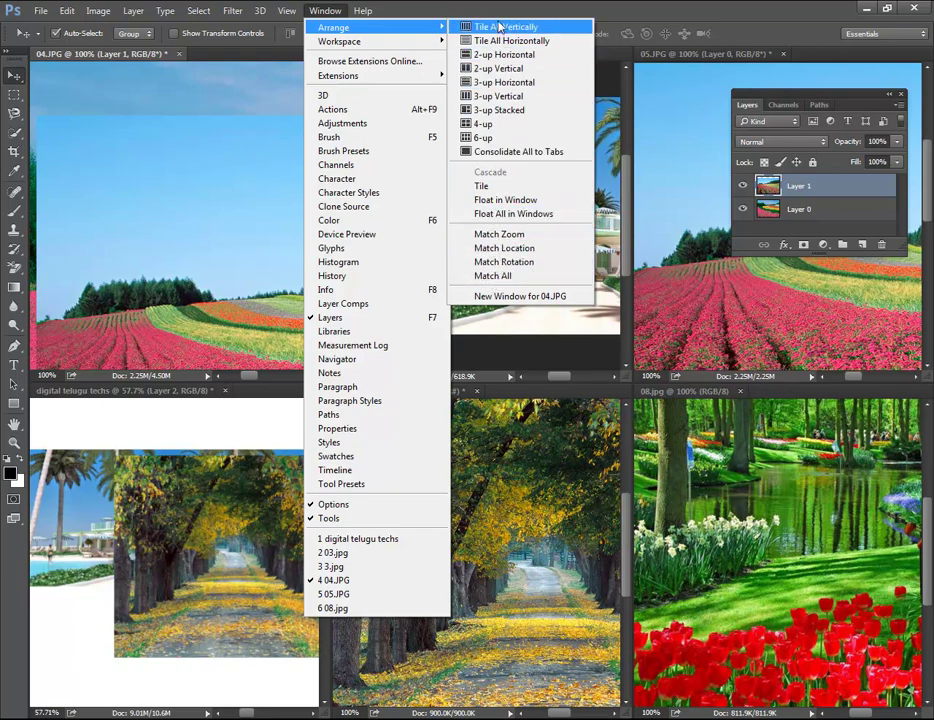
Consolidate all document windows into tabs with 04.JPG showing, then dismiss the Window menu.
click(494, 152)
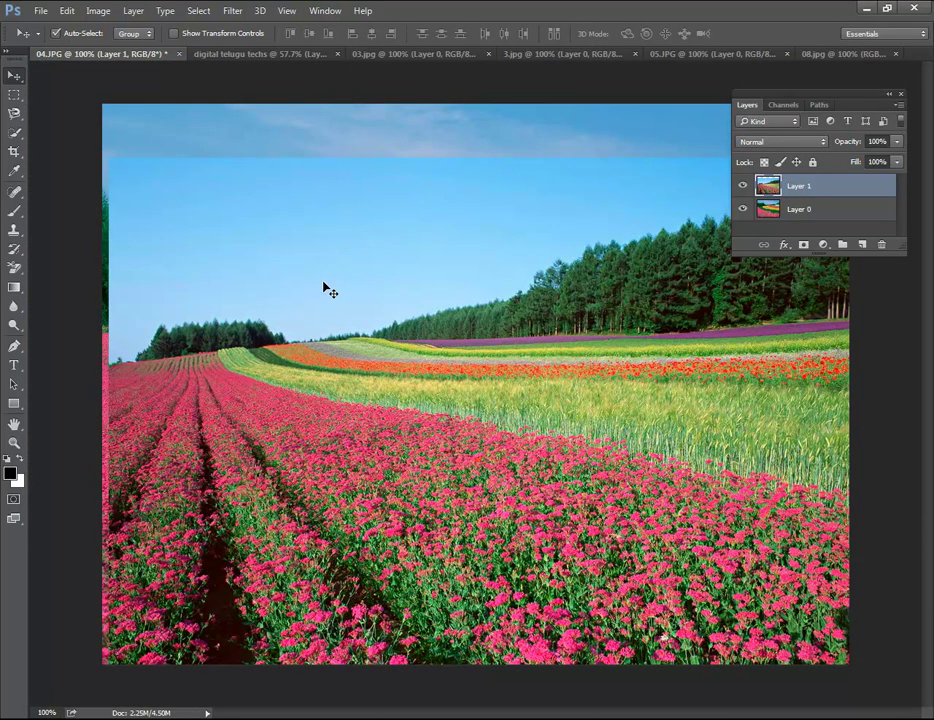
click(326, 10)
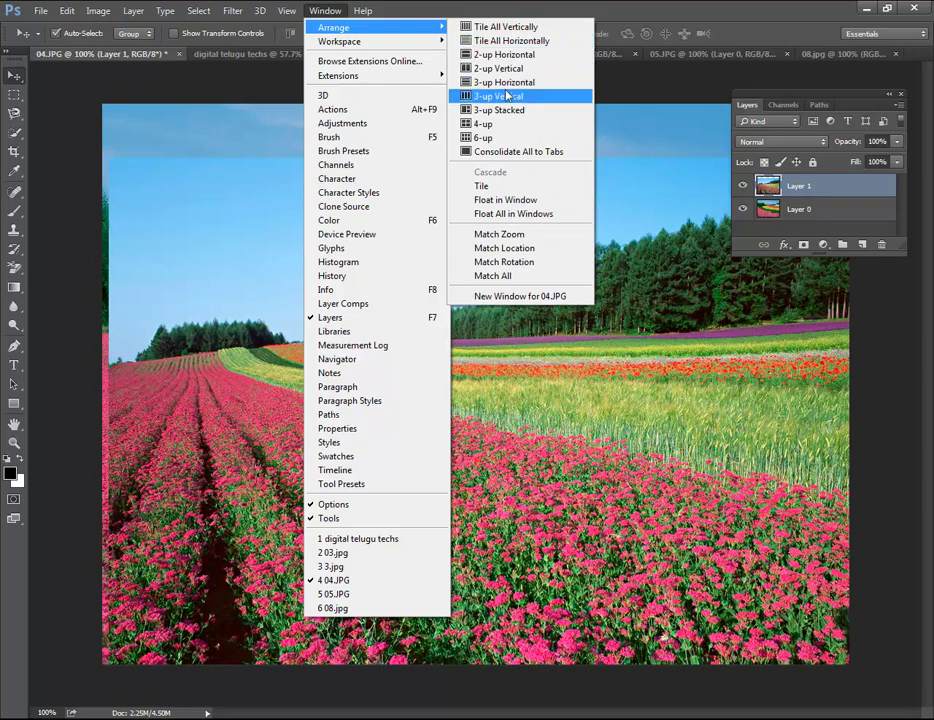
click(243, 231)
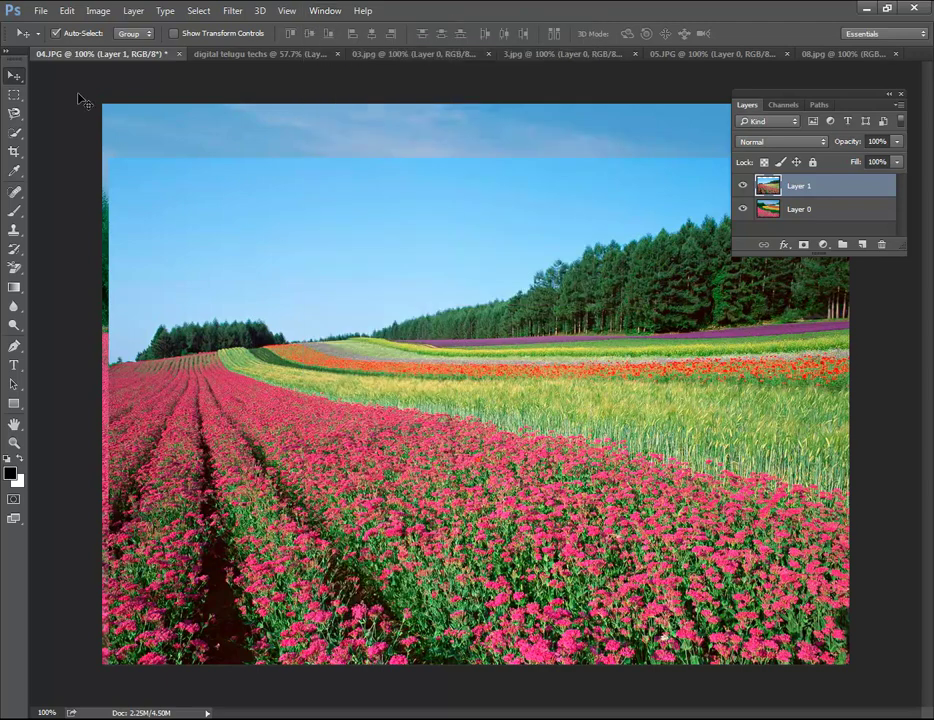
In the digital telugu techs collage, reposition the flower-field, tree avenue and resort photos.
click(258, 55)
drag(417, 177, 624, 245)
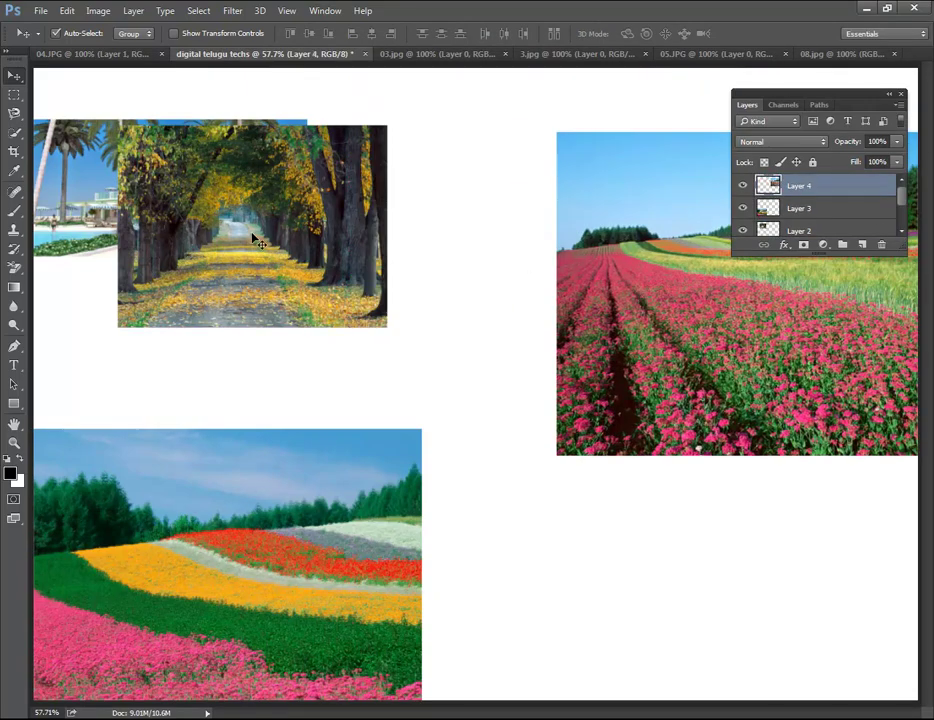
drag(257, 240, 539, 247)
drag(226, 155, 398, 199)
drag(254, 486, 329, 348)
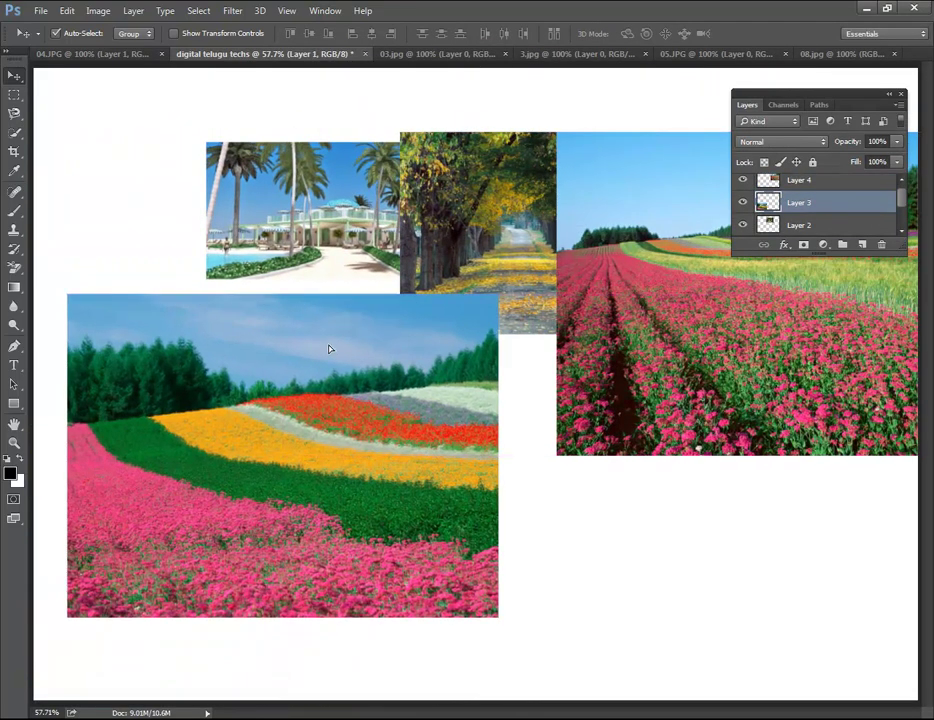
View the 04.JPG, 03.jpg, 3.jpg, 05.JPG and 08.jpg tabs in turn, ending on 08.jpg.
click(118, 56)
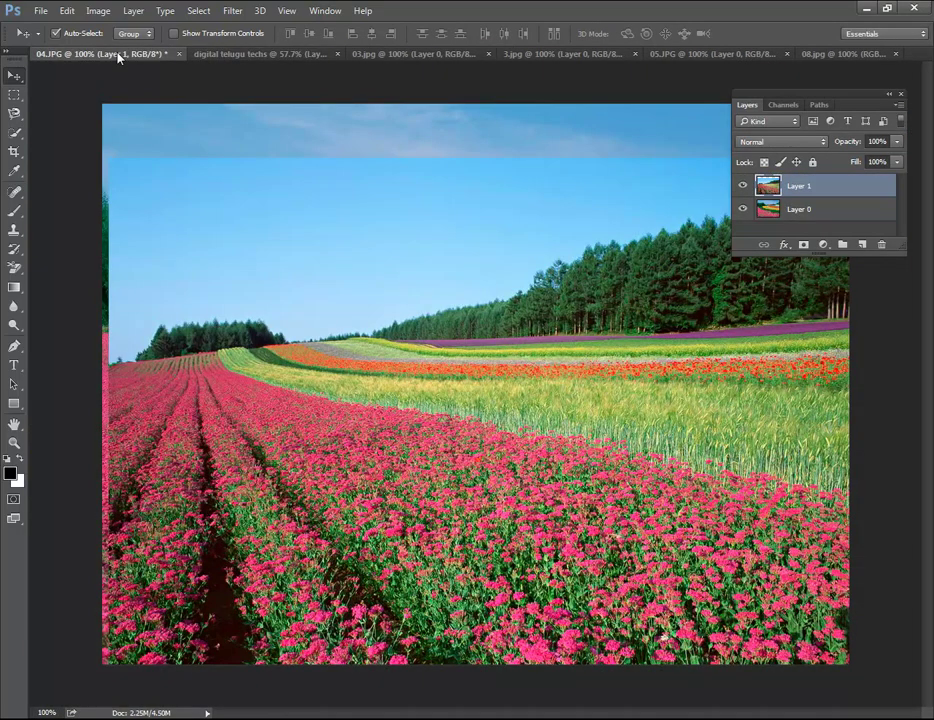
click(389, 55)
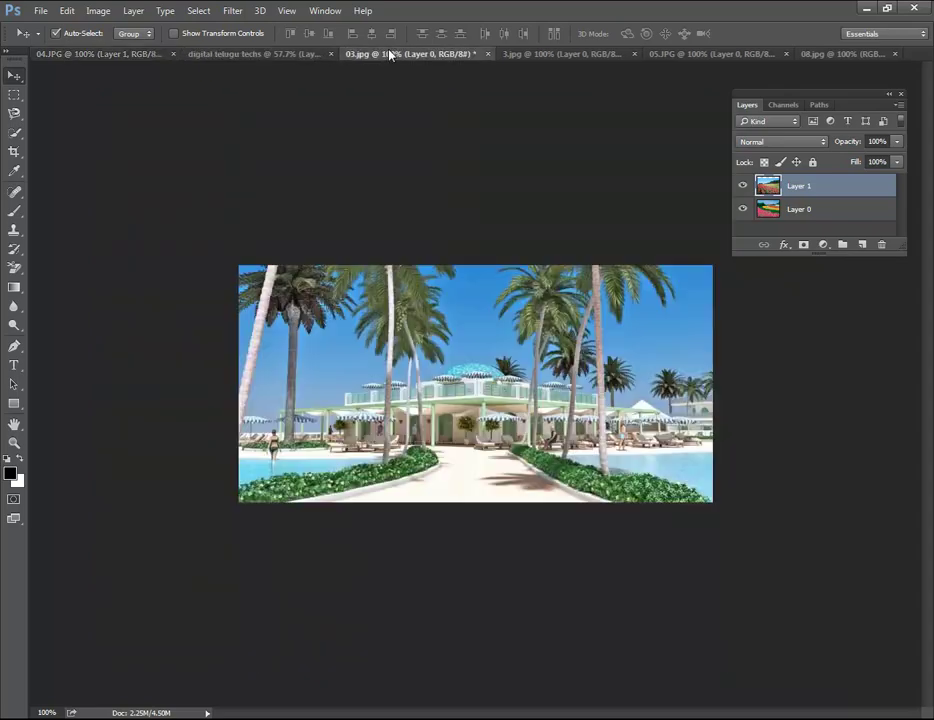
click(565, 55)
click(700, 55)
click(845, 55)
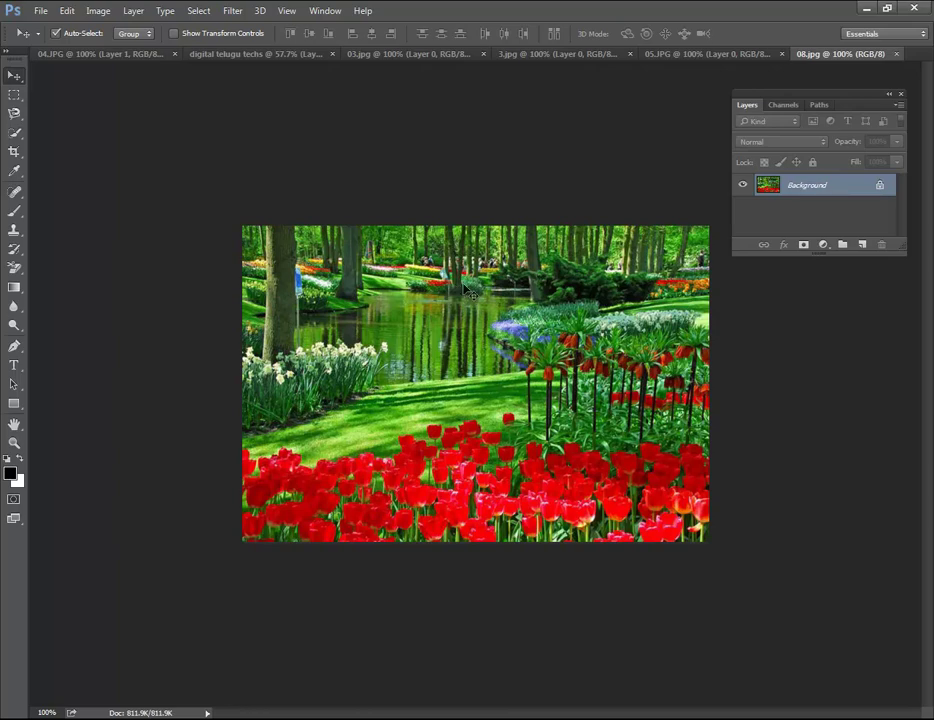
click(324, 11)
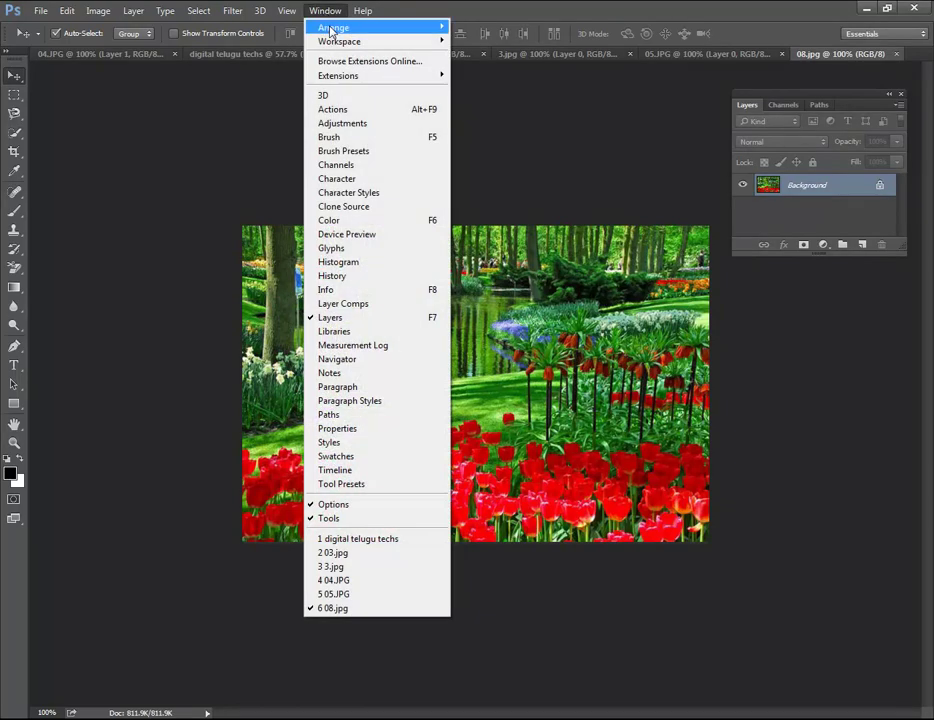
mouse_move(334, 27)
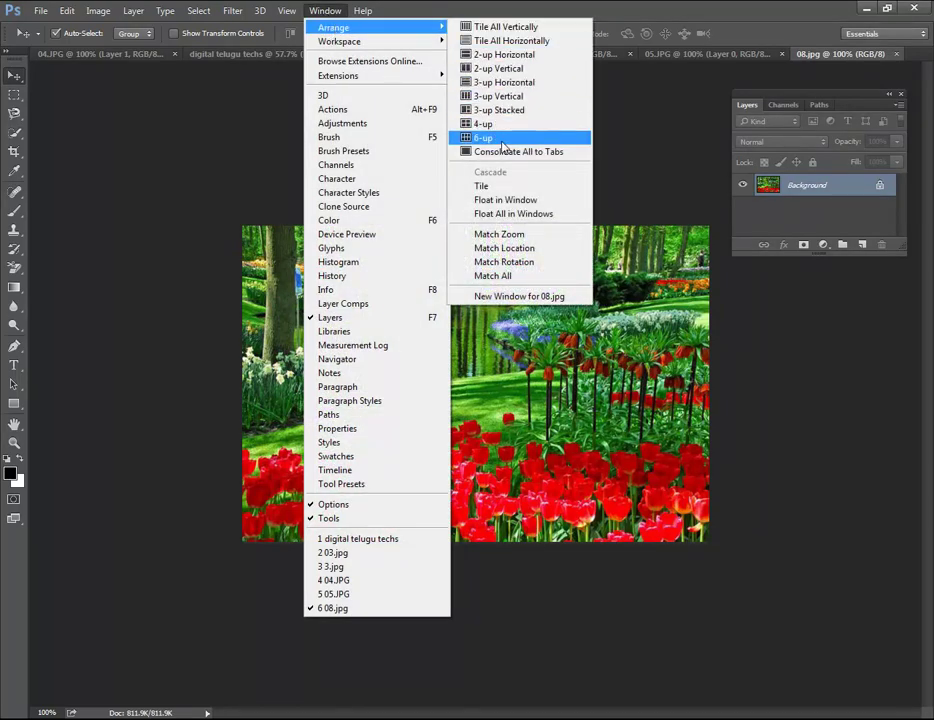
Tile the six photos 6-up and step back the last two collage edits.
click(502, 146)
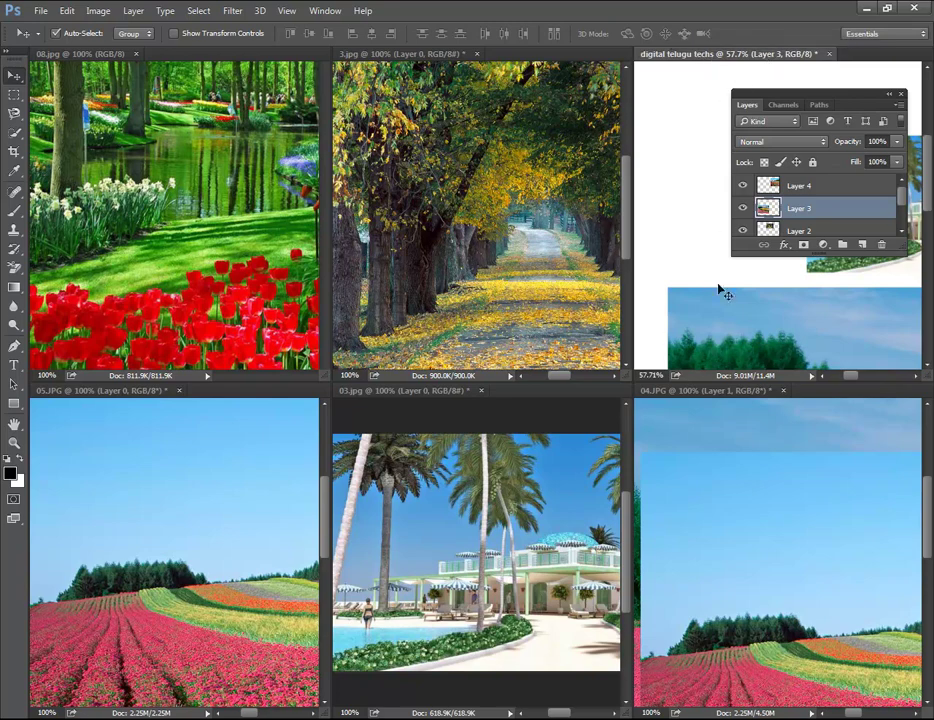
key(ctrl+alt+z)
key(ctrl+alt+z)
key(ctrl+alt+z)
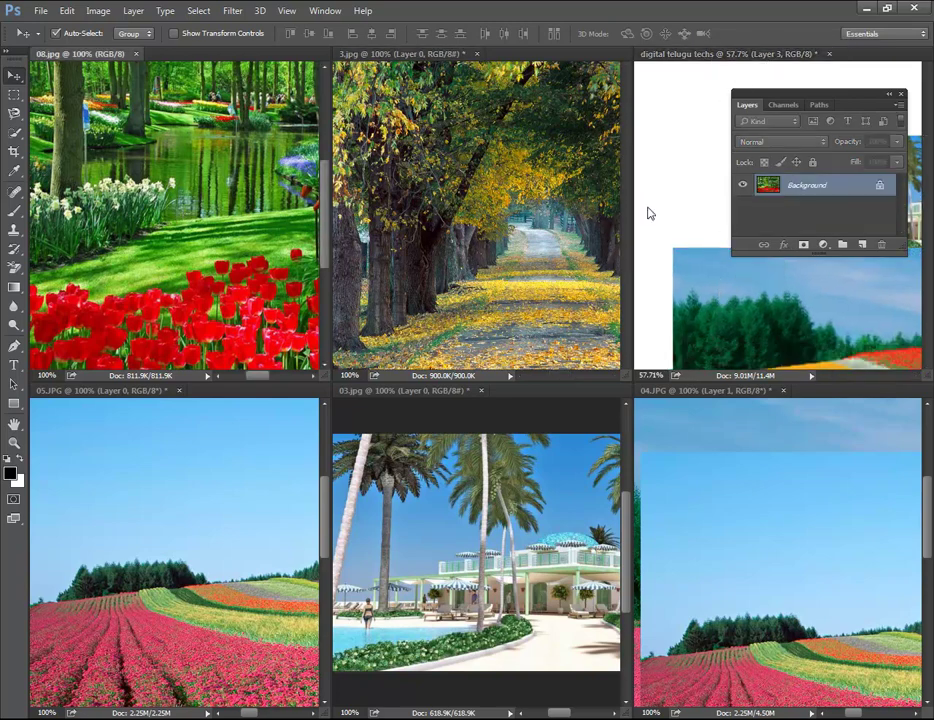
key(ctrl+alt+z)
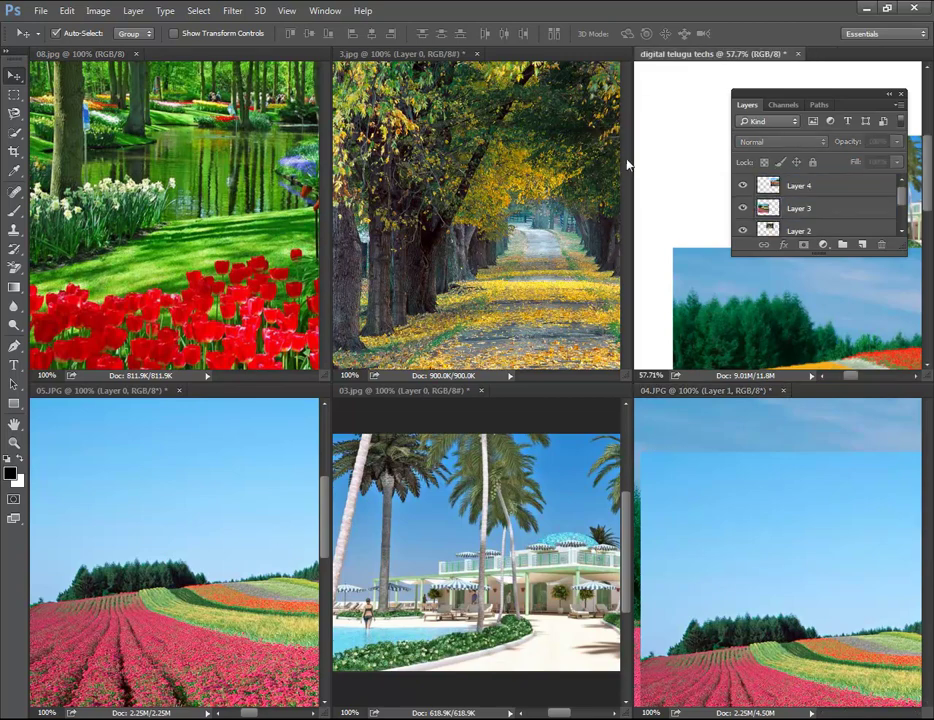
click(318, 12)
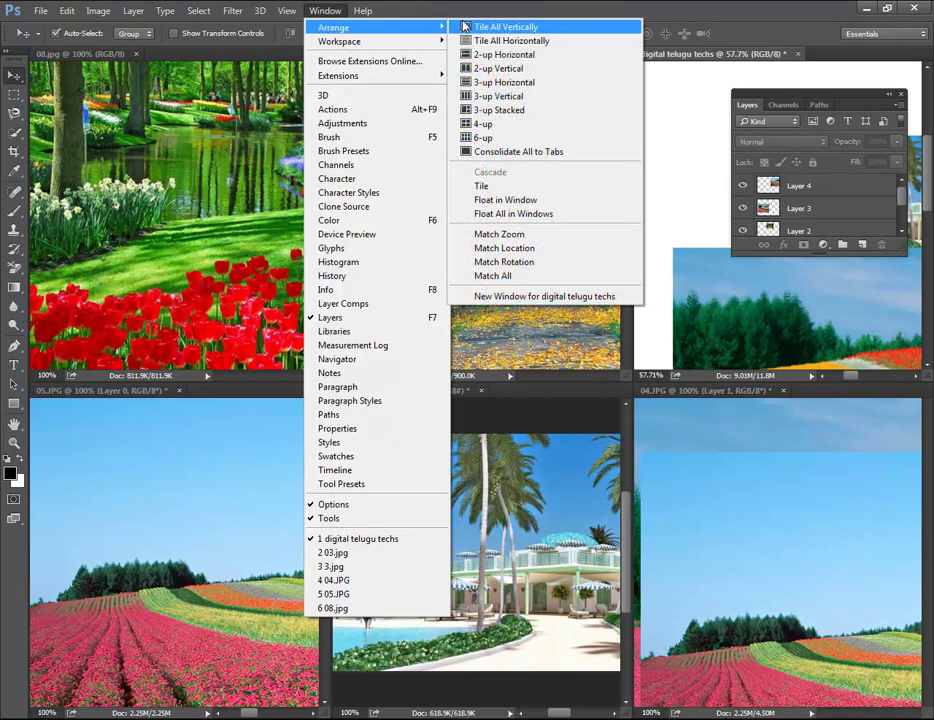
Consolidate all windows to tabs and roughly rearrange the resort, tree avenue and flower-field photos.
click(505, 153)
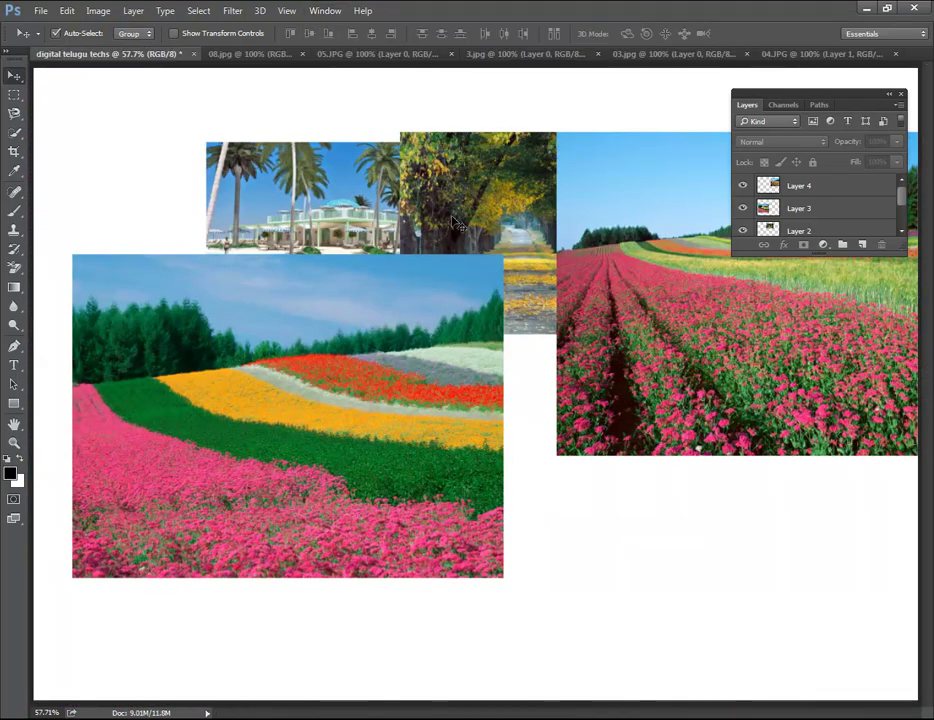
drag(416, 155, 245, 155)
drag(280, 358, 333, 450)
drag(330, 200, 466, 313)
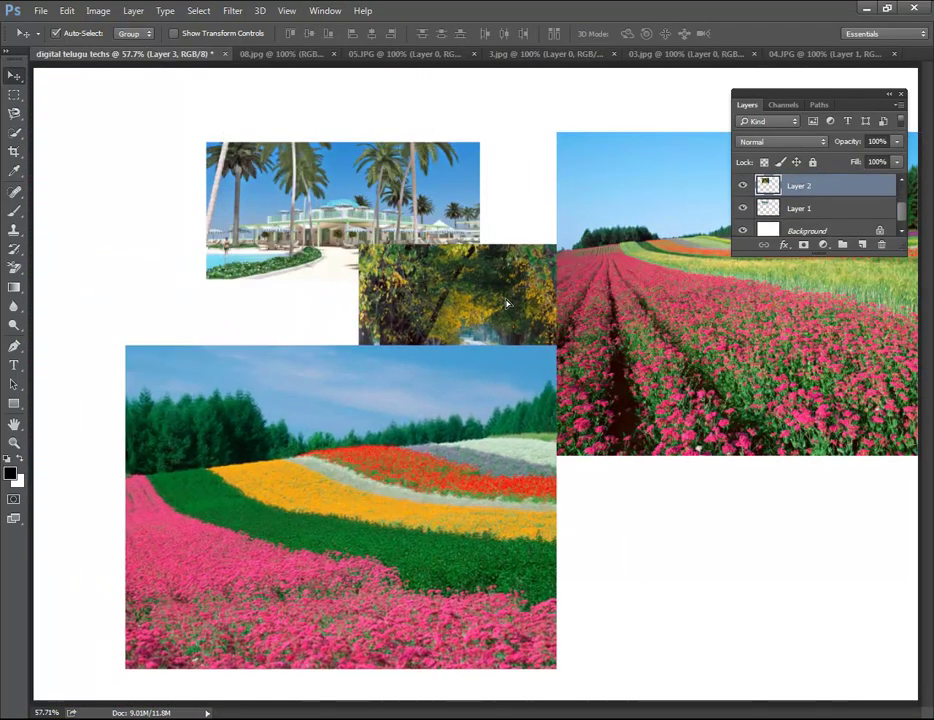
drag(297, 162, 160, 140)
mouse_move(592, 189)
mouse_down()
mouse_move(550, 280)
mouse_move(244, 252)
mouse_move(463, 221)
mouse_move(534, 173)
mouse_up()
drag(565, 277, 427, 417)
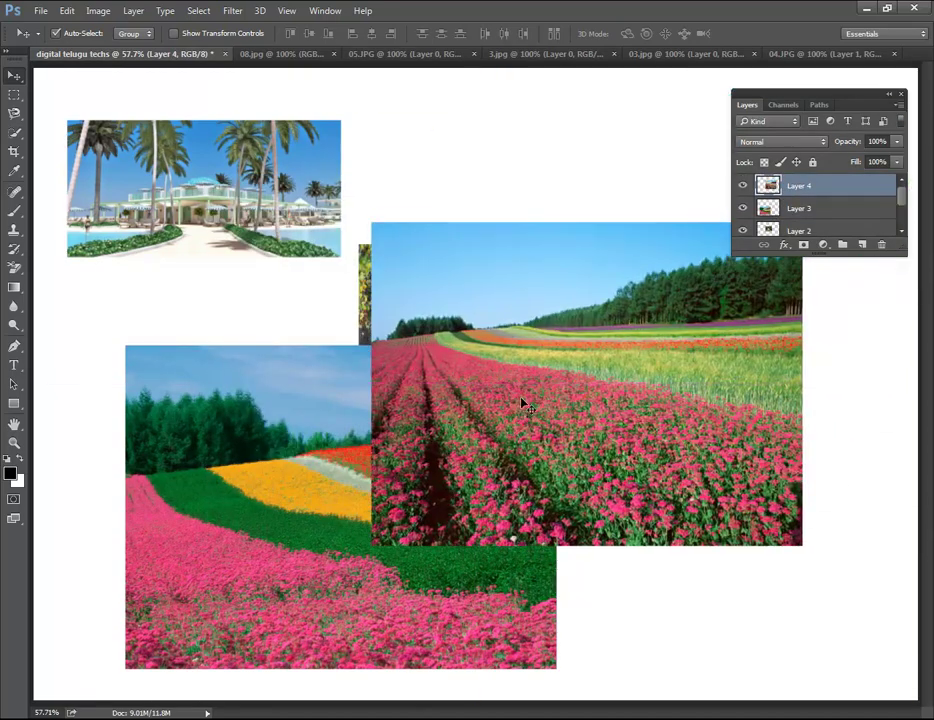
mouse_move(457, 344)
mouse_down()
mouse_move(417, 289)
mouse_move(558, 235)
mouse_up()
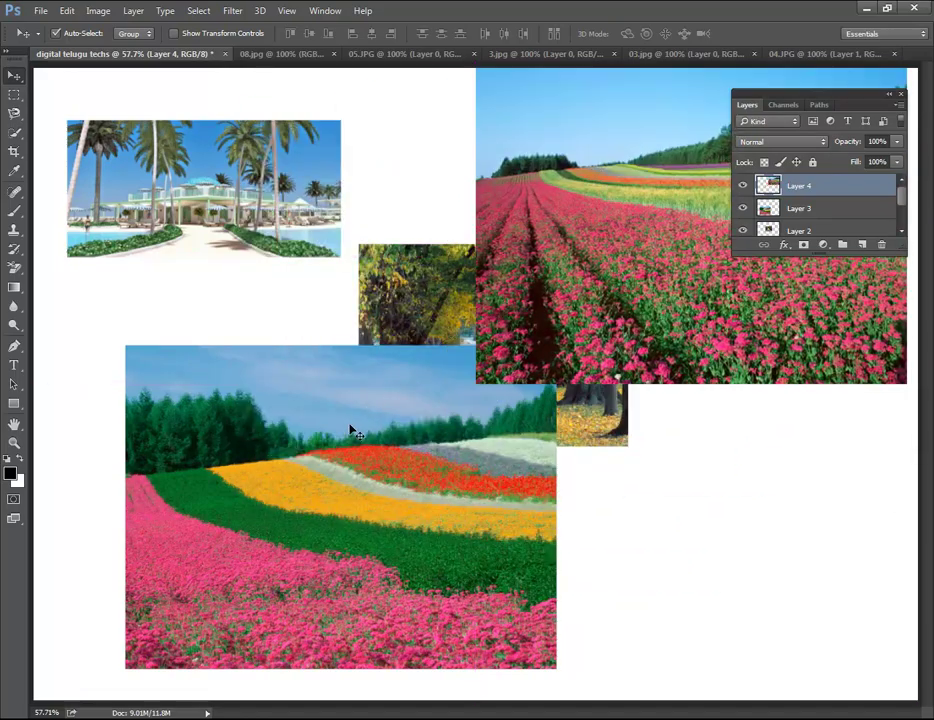
Place the tree avenue bottom-right, the lower flower field at left, and the resort top-left.
click(410, 286)
drag(410, 286, 676, 425)
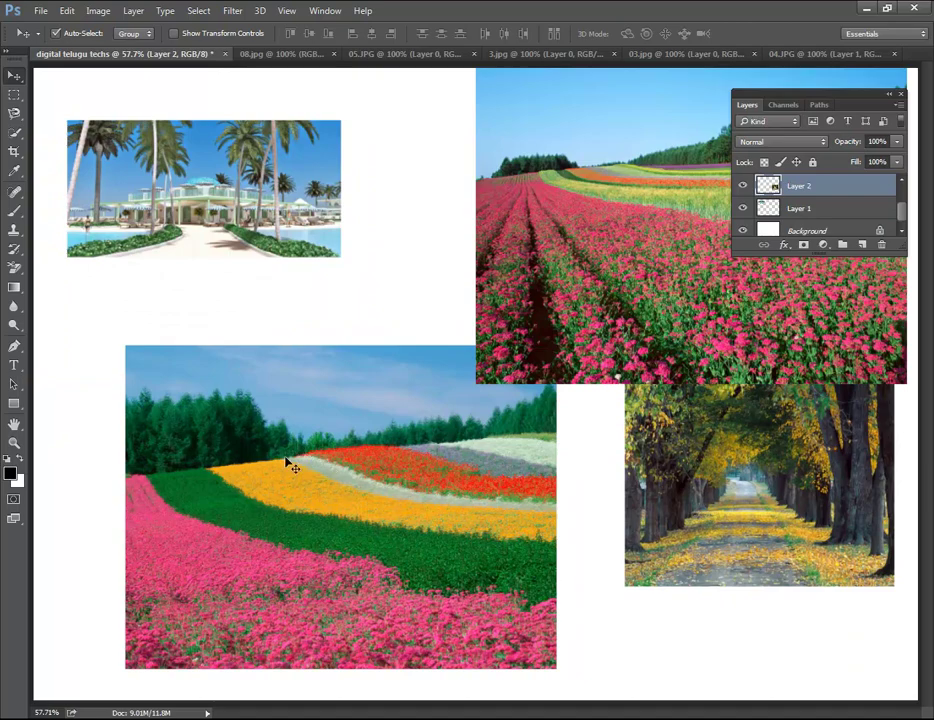
drag(327, 455, 246, 441)
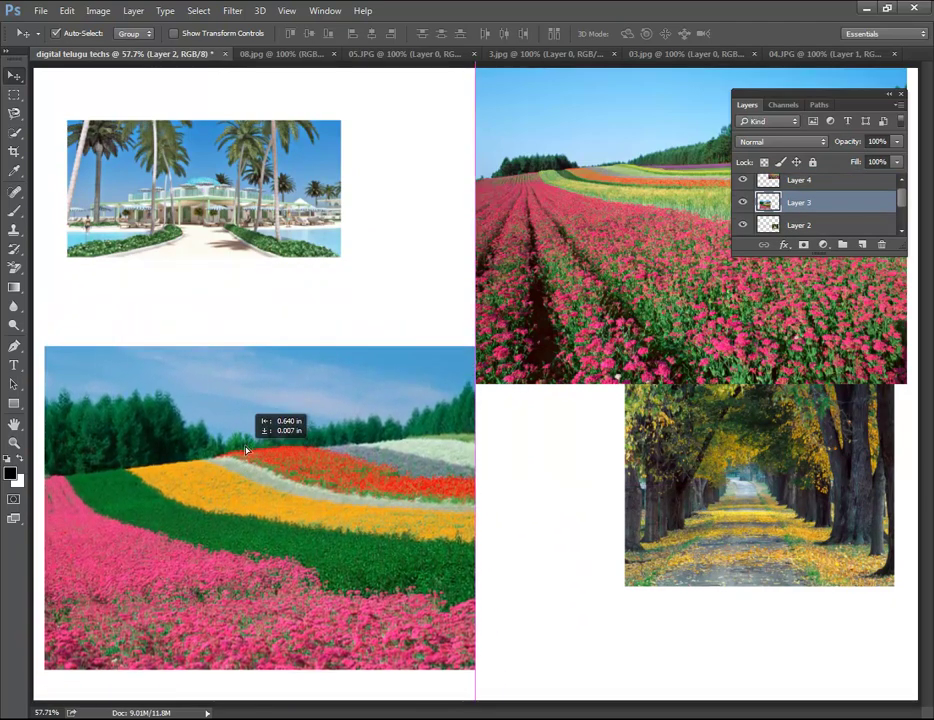
mouse_move(194, 200)
mouse_down()
mouse_move(288, 148)
mouse_move(217, 184)
mouse_up()
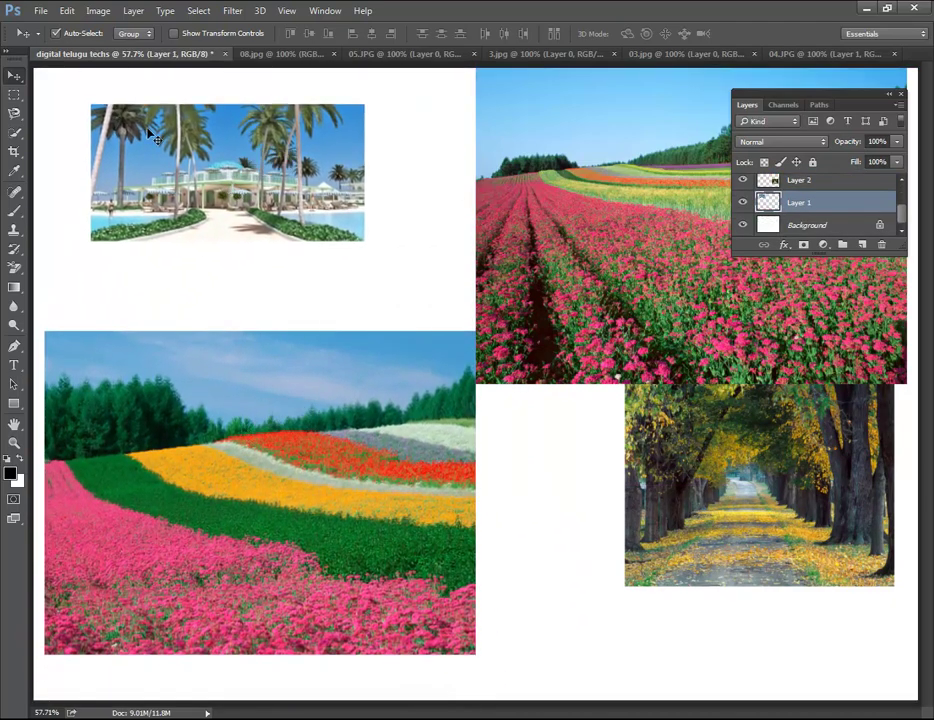
mouse_move(156, 145)
mouse_down()
mouse_move(591, 496)
mouse_move(686, 592)
mouse_move(360, 285)
mouse_move(372, 342)
mouse_move(381, 342)
mouse_move(209, 148)
mouse_up()
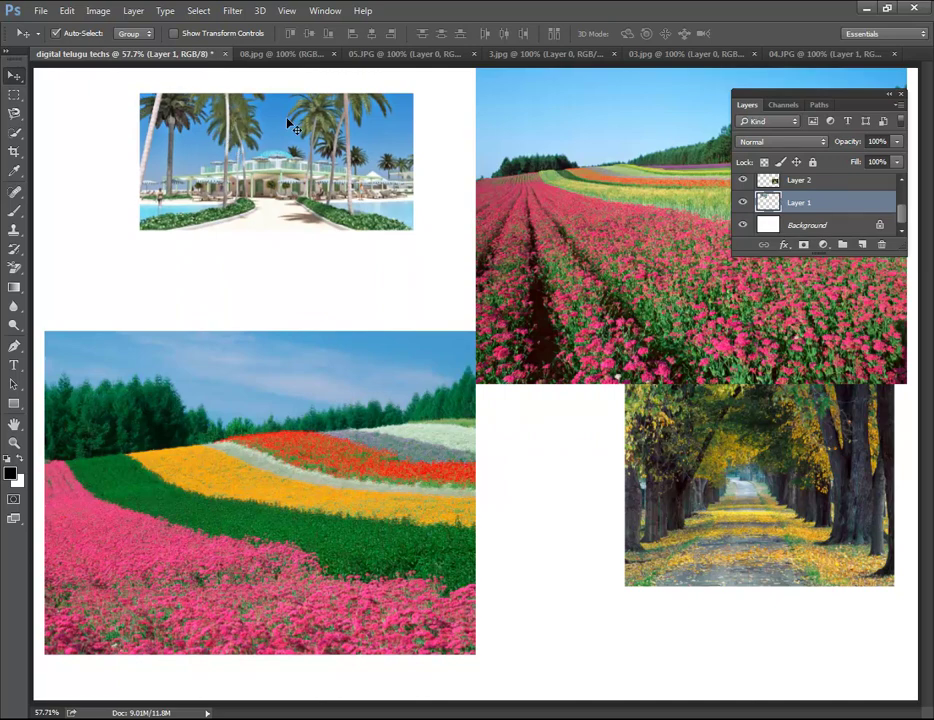
mouse_move(300, 120)
mouse_down()
mouse_move(283, 268)
mouse_move(240, 172)
mouse_up()
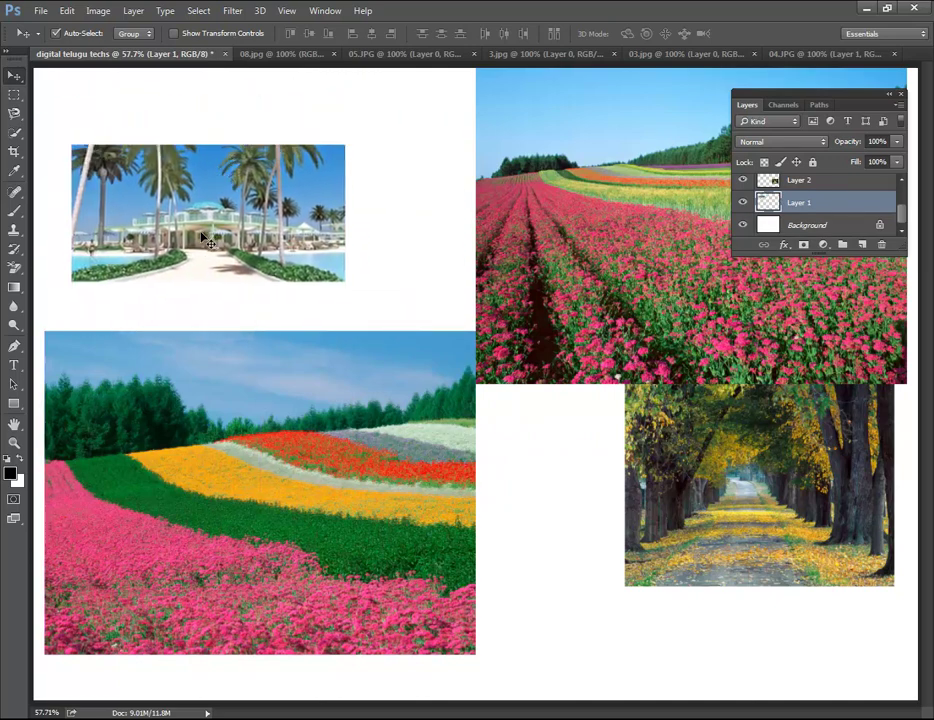
drag(201, 195, 253, 144)
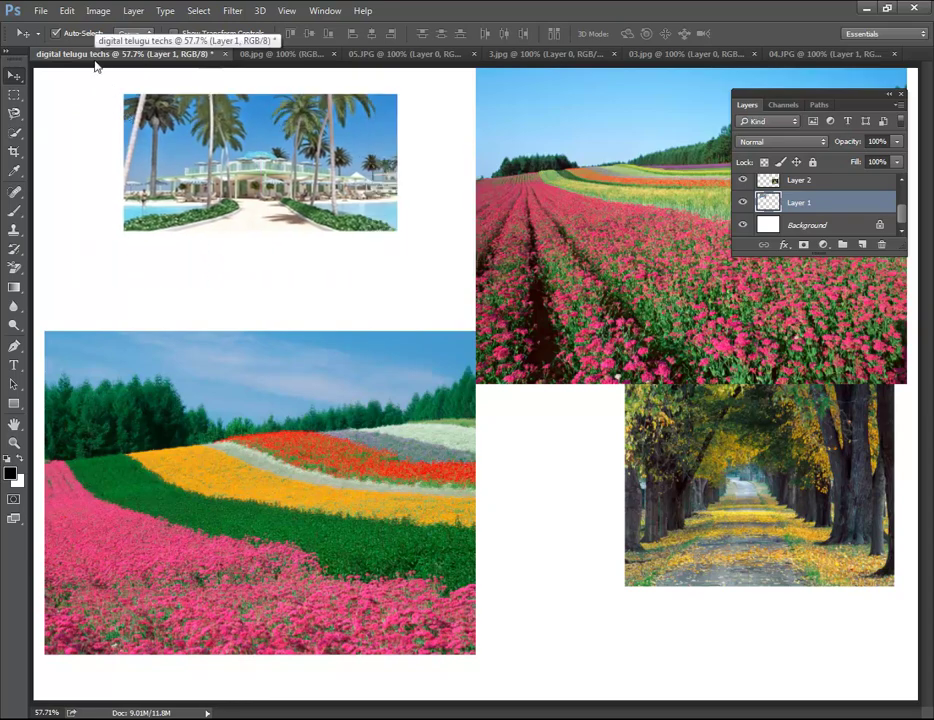
Flip through the 08.jpg, 05.JPG, 3.jpg and 03.jpg tabs to 04.JPG and select its Layer 0.
click(262, 54)
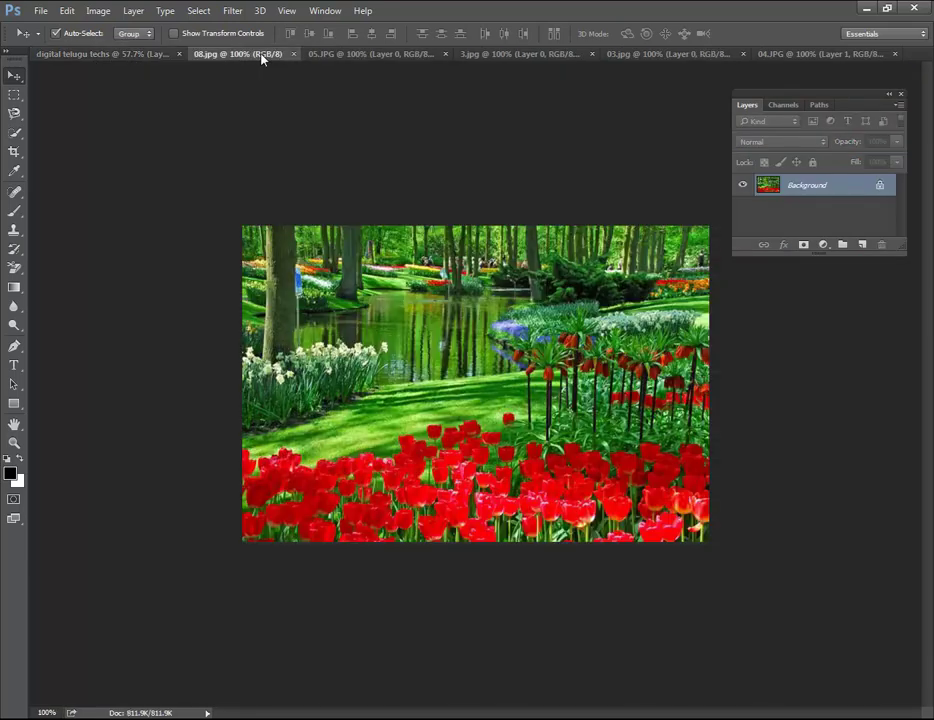
click(384, 54)
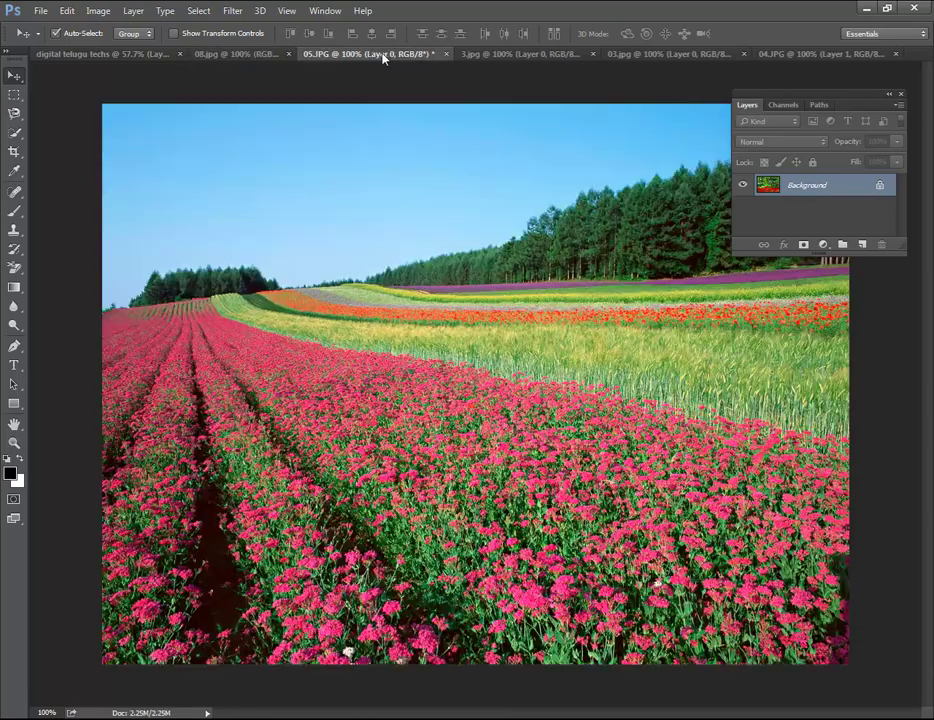
click(497, 56)
click(660, 54)
click(775, 54)
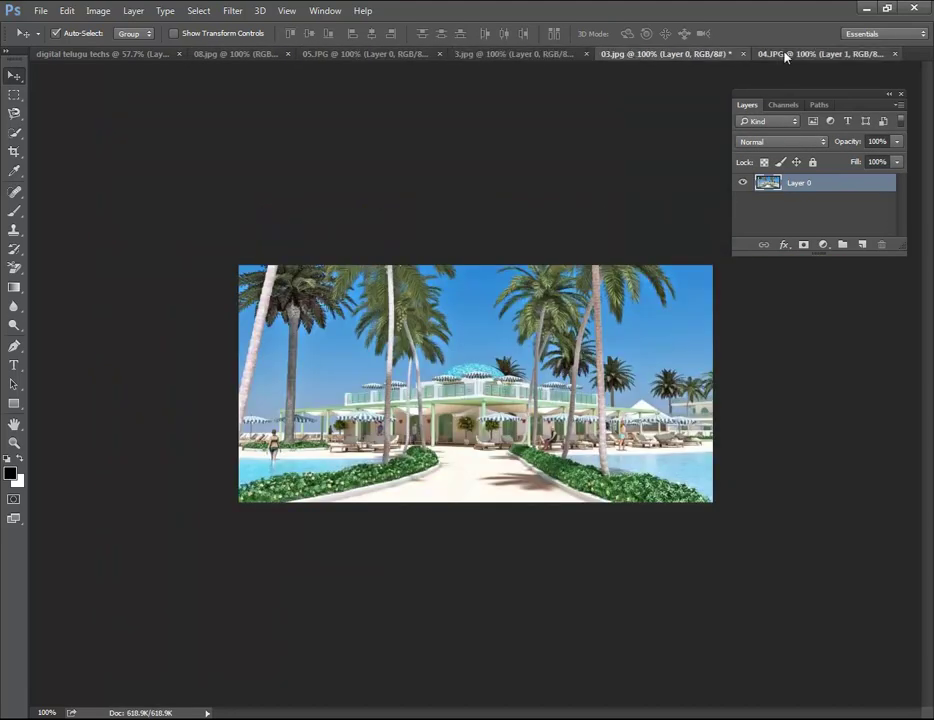
right_click(21, 79)
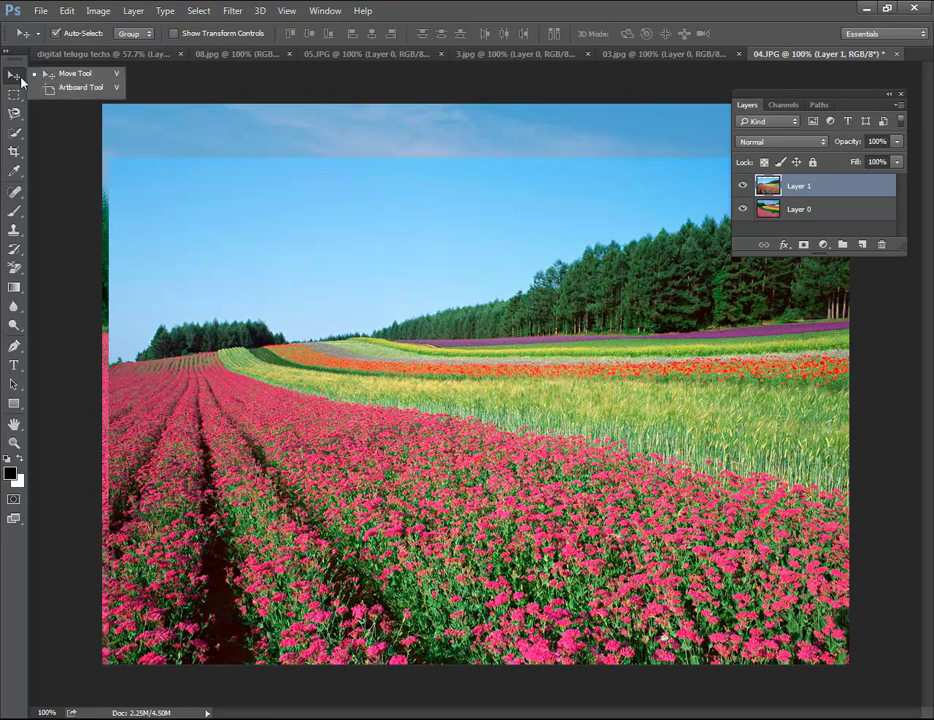
click(248, 146)
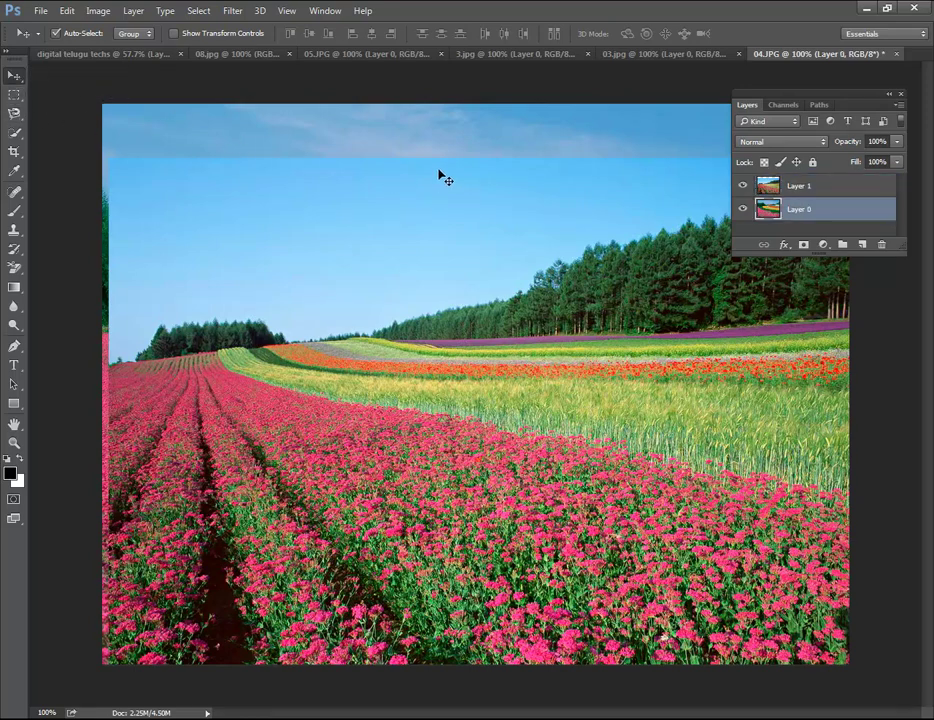